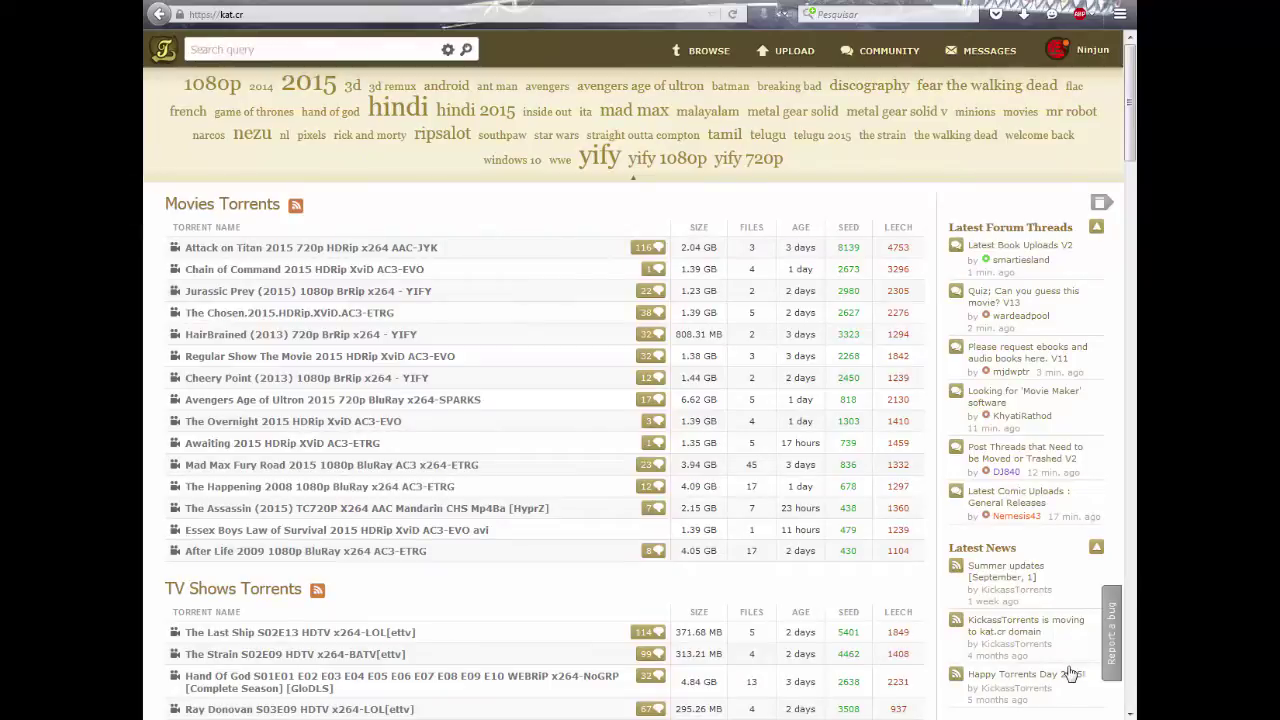
# Search the torrent site for "Empyrion"
pyautogui.click(331, 49)
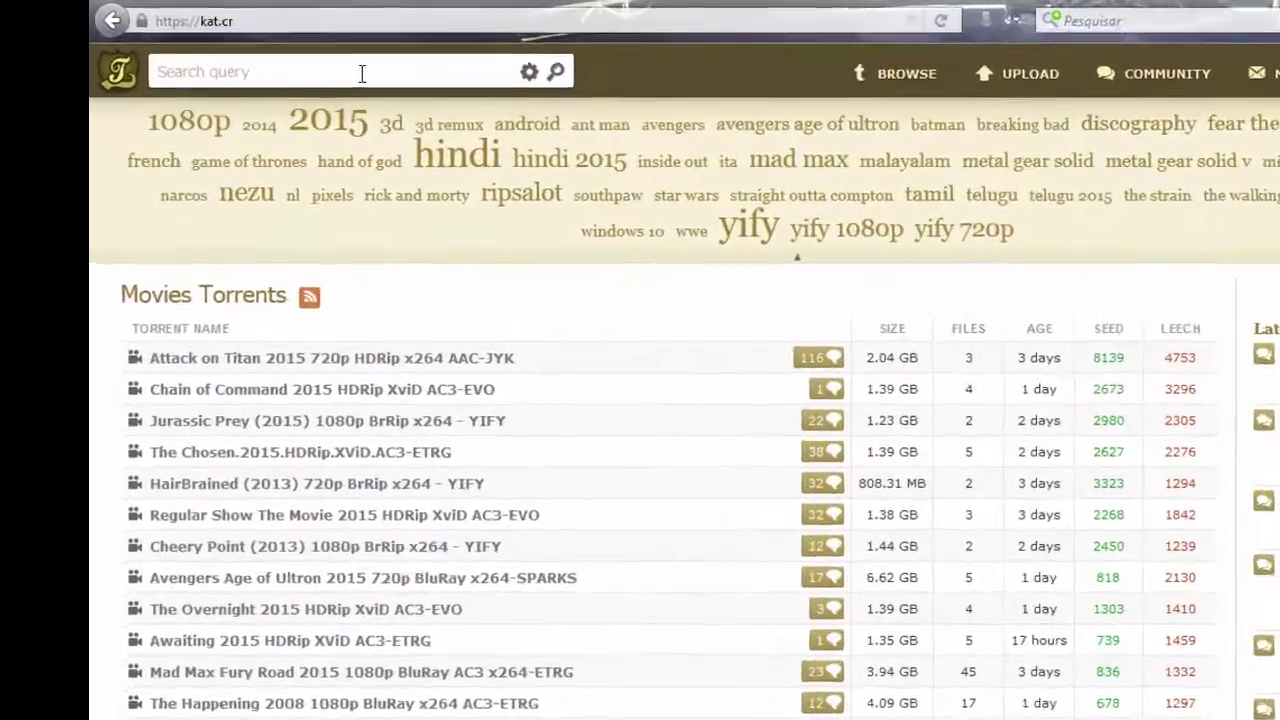
pyautogui.write('Empyrion')
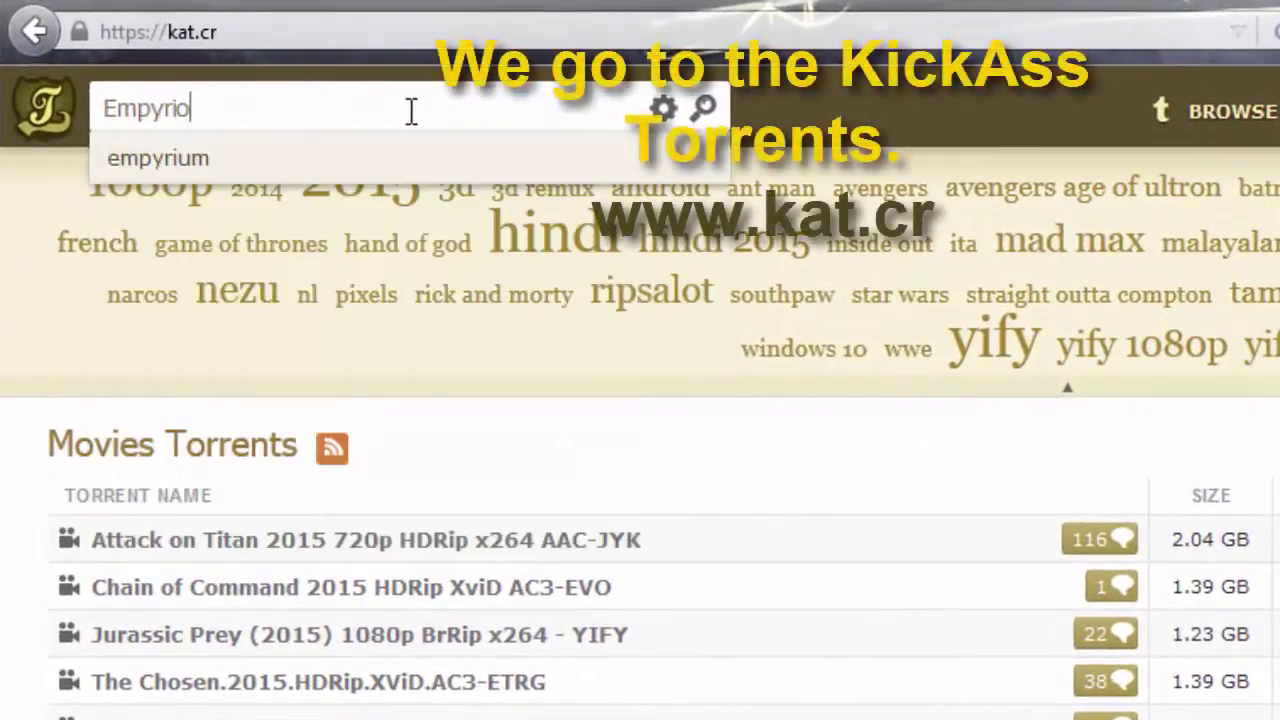
pyautogui.click(224, 31)
pyautogui.click(226, 31)
pyautogui.moveTo(246, 31); pyautogui.dragTo(98, 32)
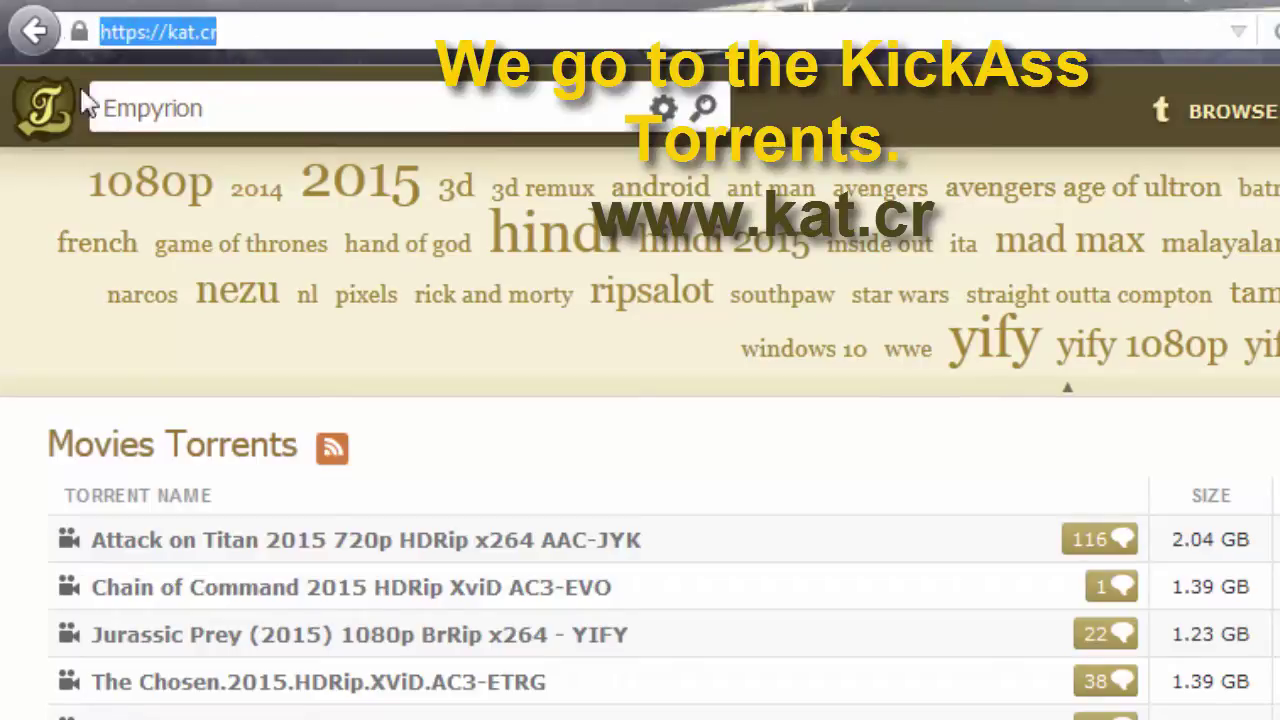
pyautogui.click(249, 108)
pyautogui.doubleClick(135, 117)
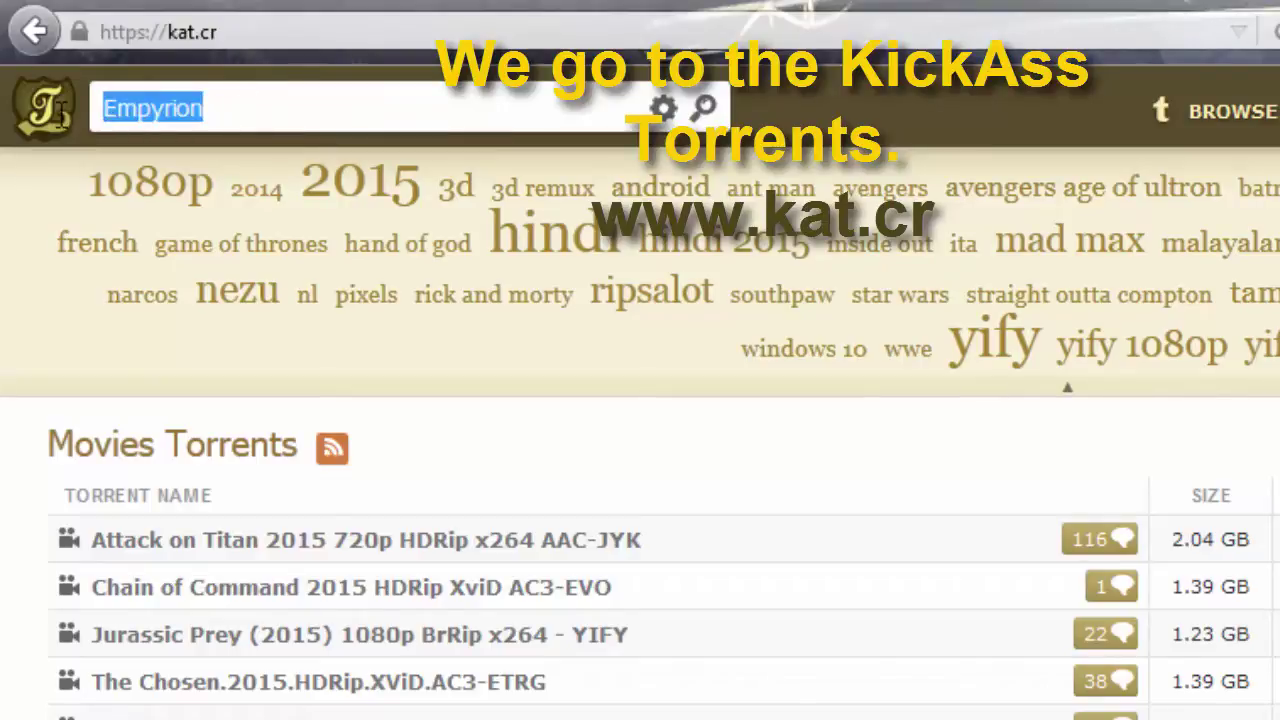
pyautogui.write('Empy')
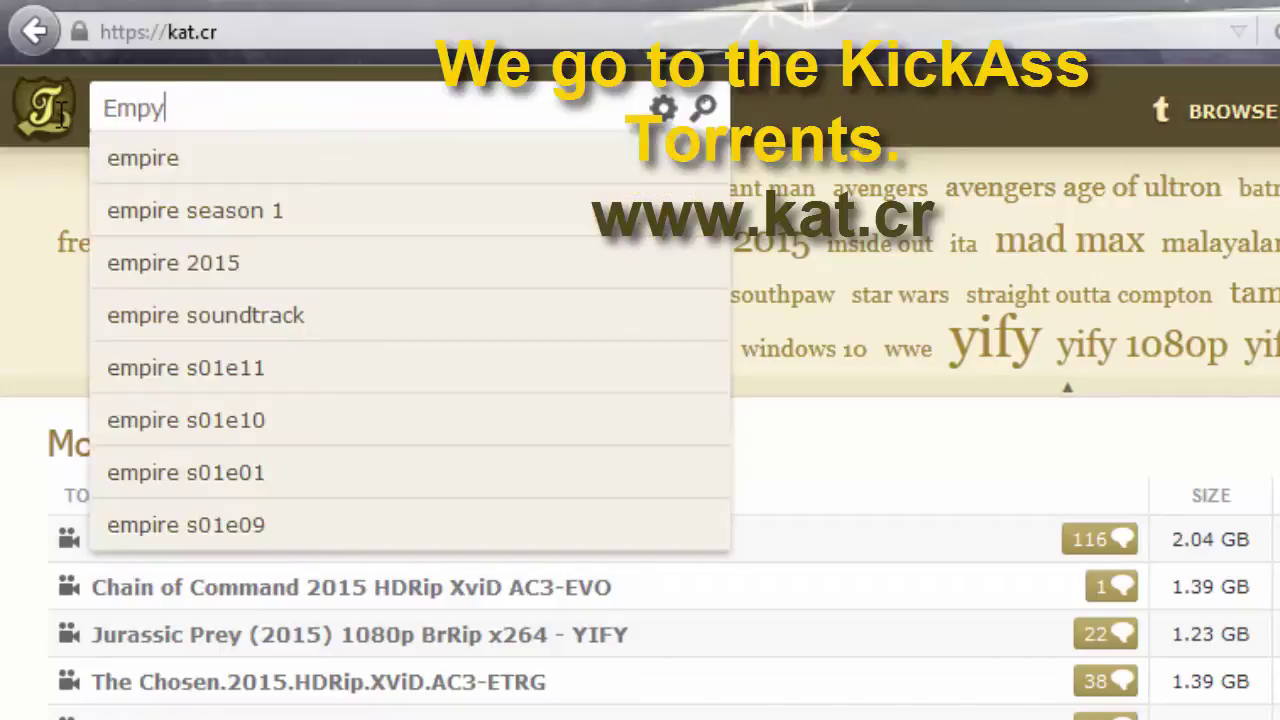
pyautogui.write('rion')
pyautogui.press('Return')
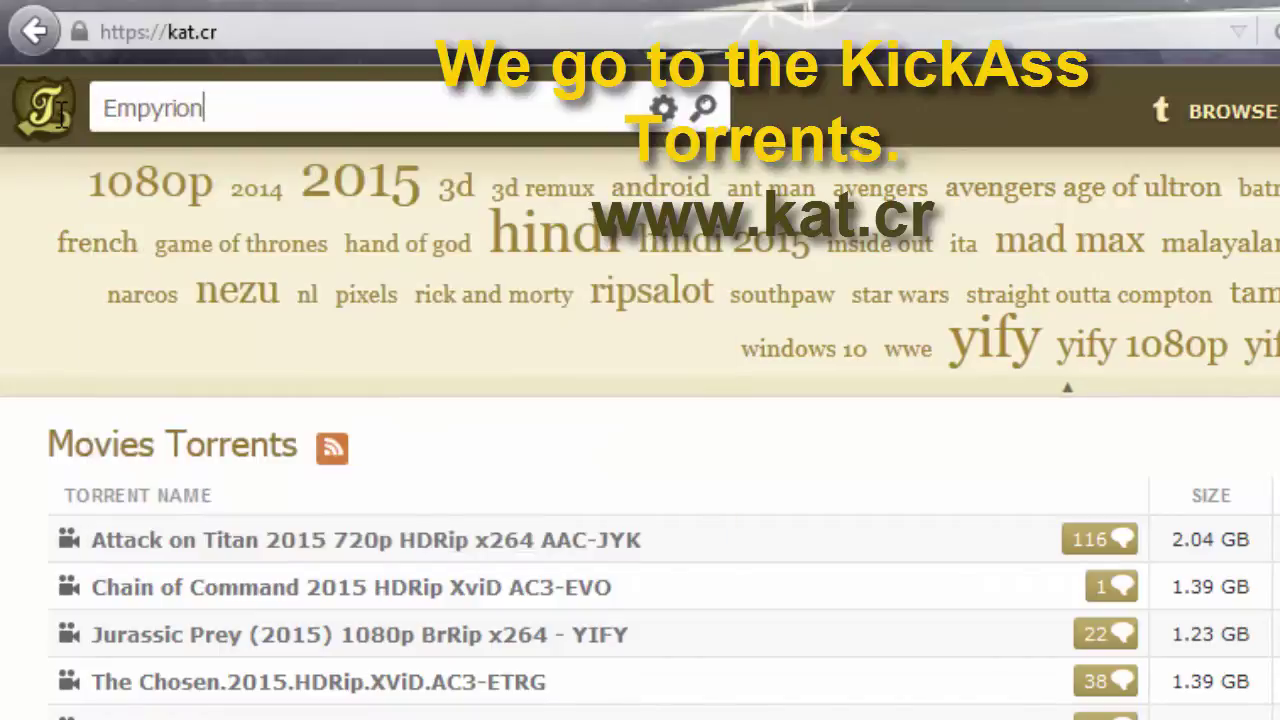
pyautogui.click(704, 108)
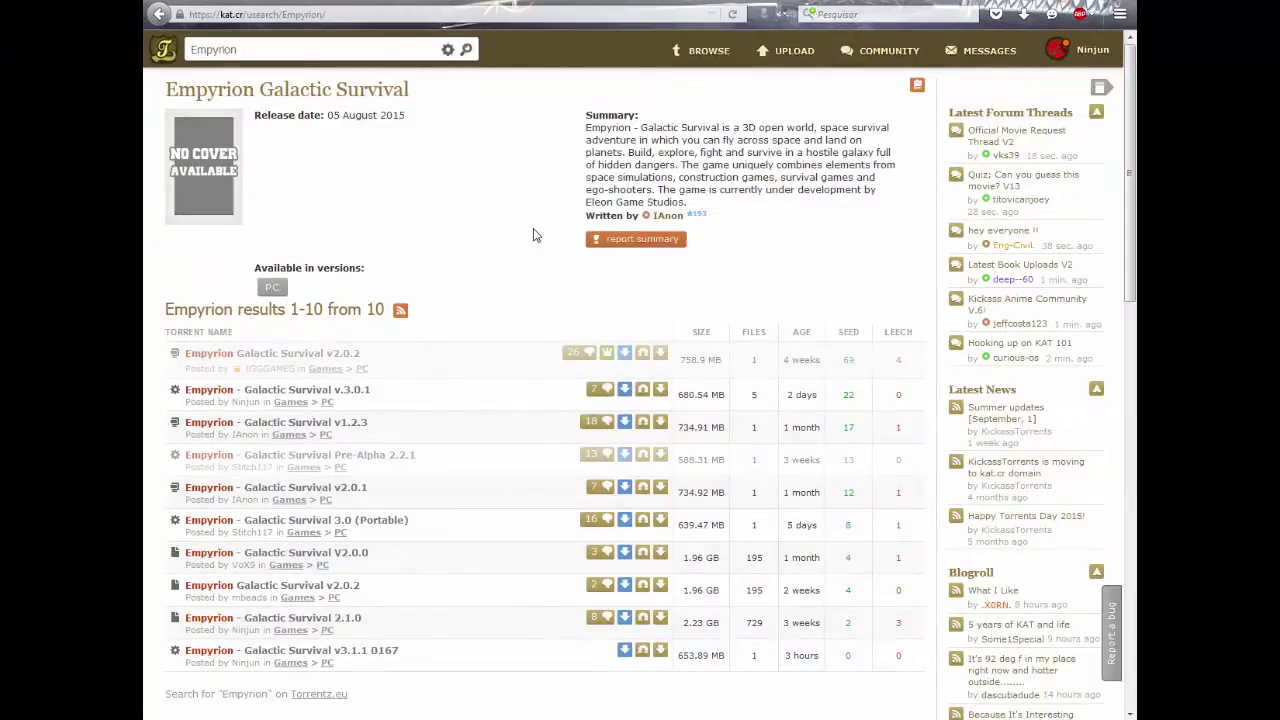
# Sort the Empyrion results by age, newest first, and open the page of Empyrion - Galactic Survival v3.1.1 0167
pyautogui.click(805, 338)
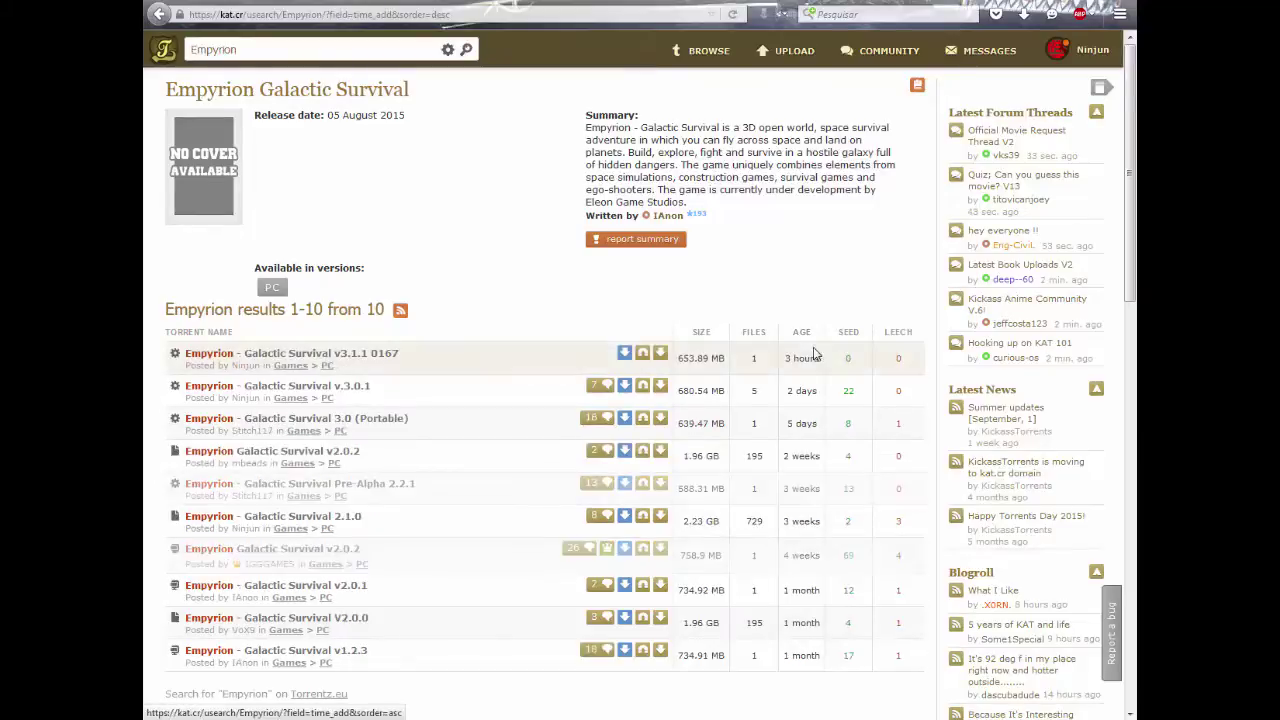
pyautogui.moveTo(786, 366); pyautogui.dragTo(753, 360)
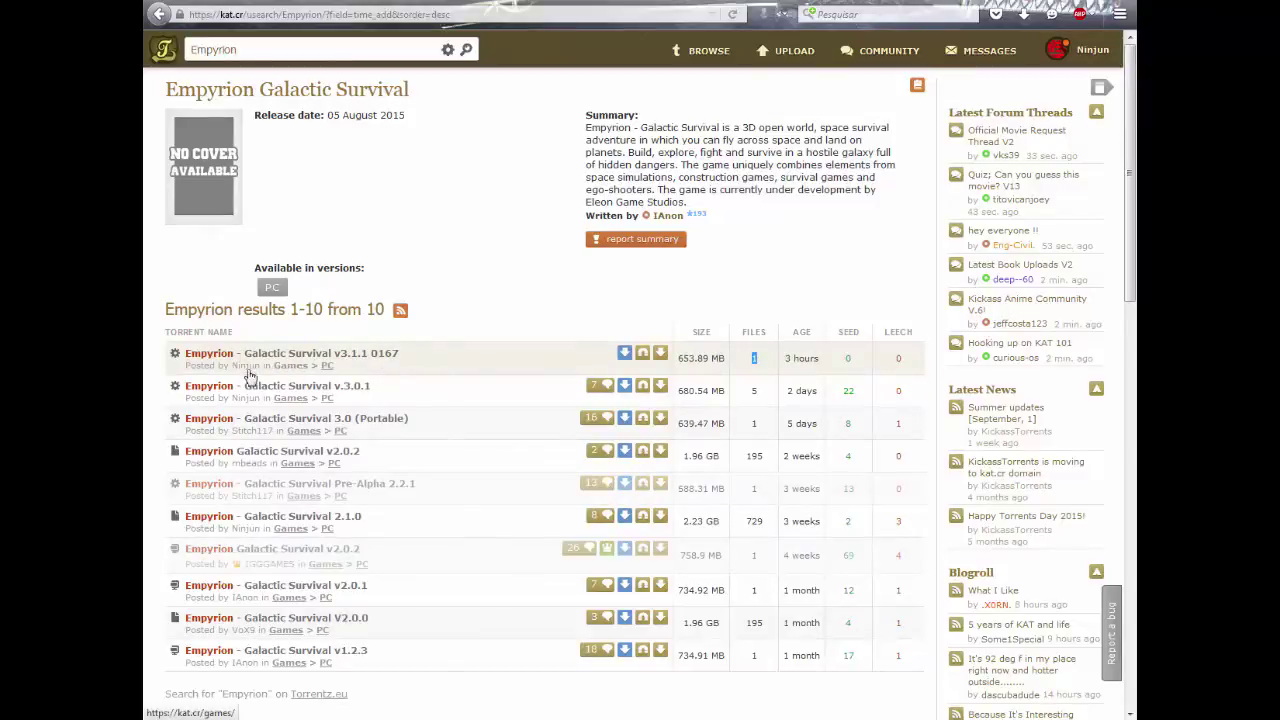
pyautogui.click(295, 358)
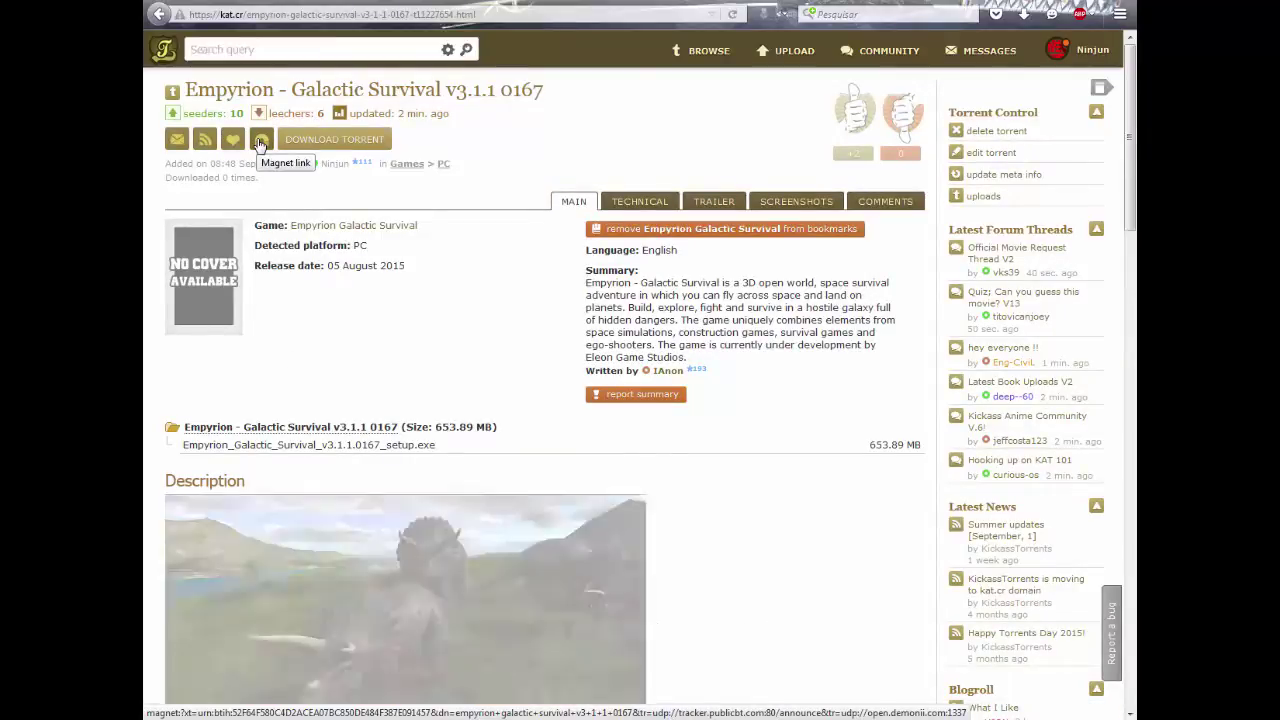
# Review the torrent page's description, changelog, setup file name and file size
pyautogui.scroll(-3, 518, 290)
pyautogui.scroll(-5, 518, 290)
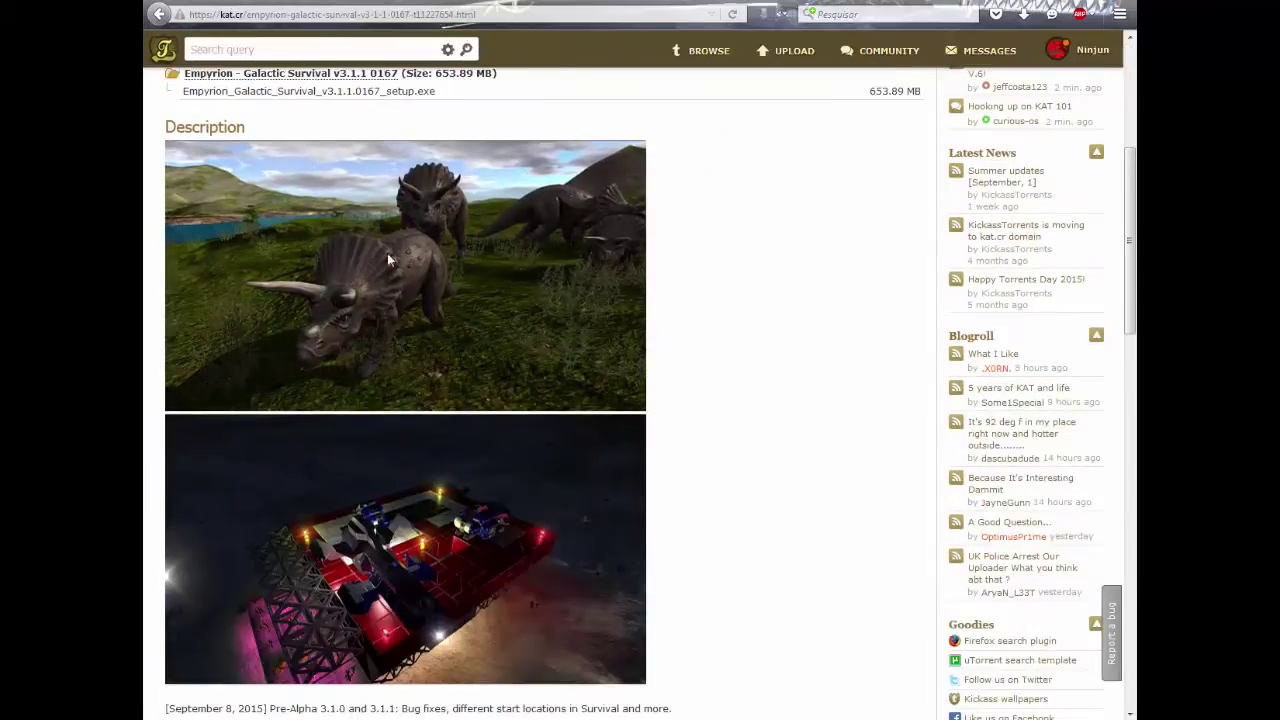
pyautogui.scroll(-8, 516, 490)
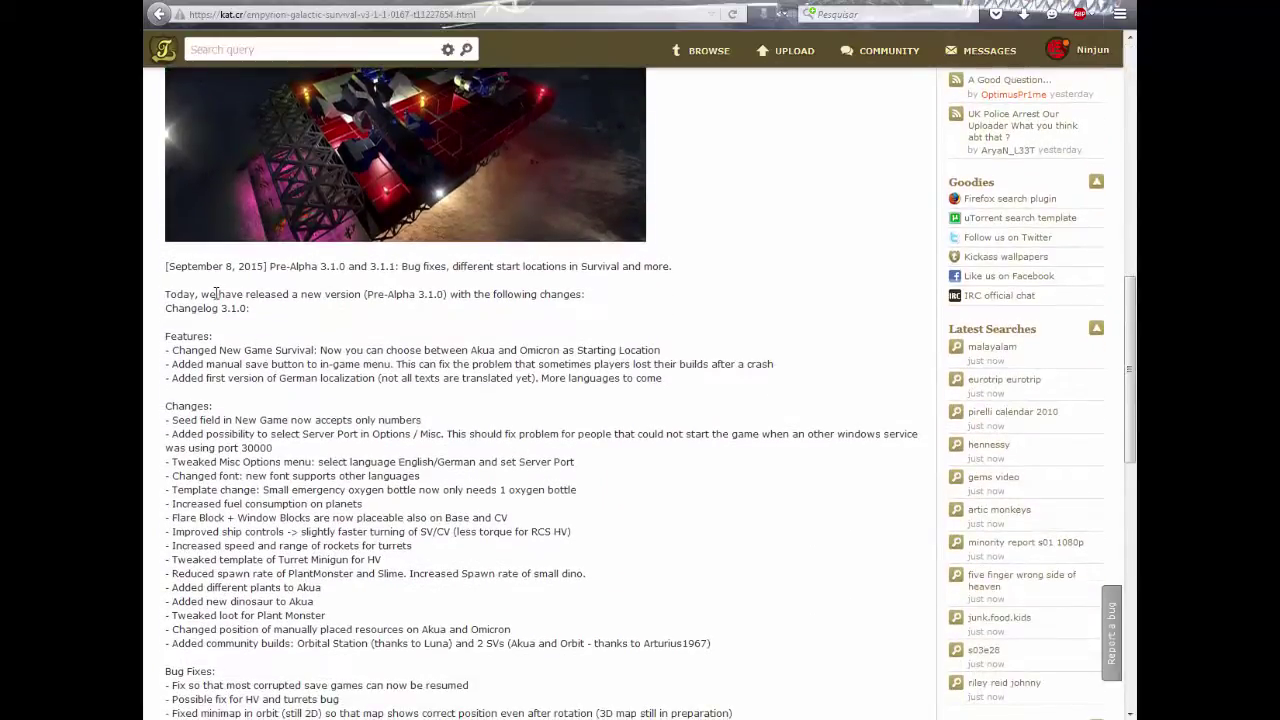
pyautogui.moveTo(216, 293); pyautogui.dragTo(265, 294)
pyautogui.scroll(-12, 330, 352)
pyautogui.scroll(10, 337, 356)
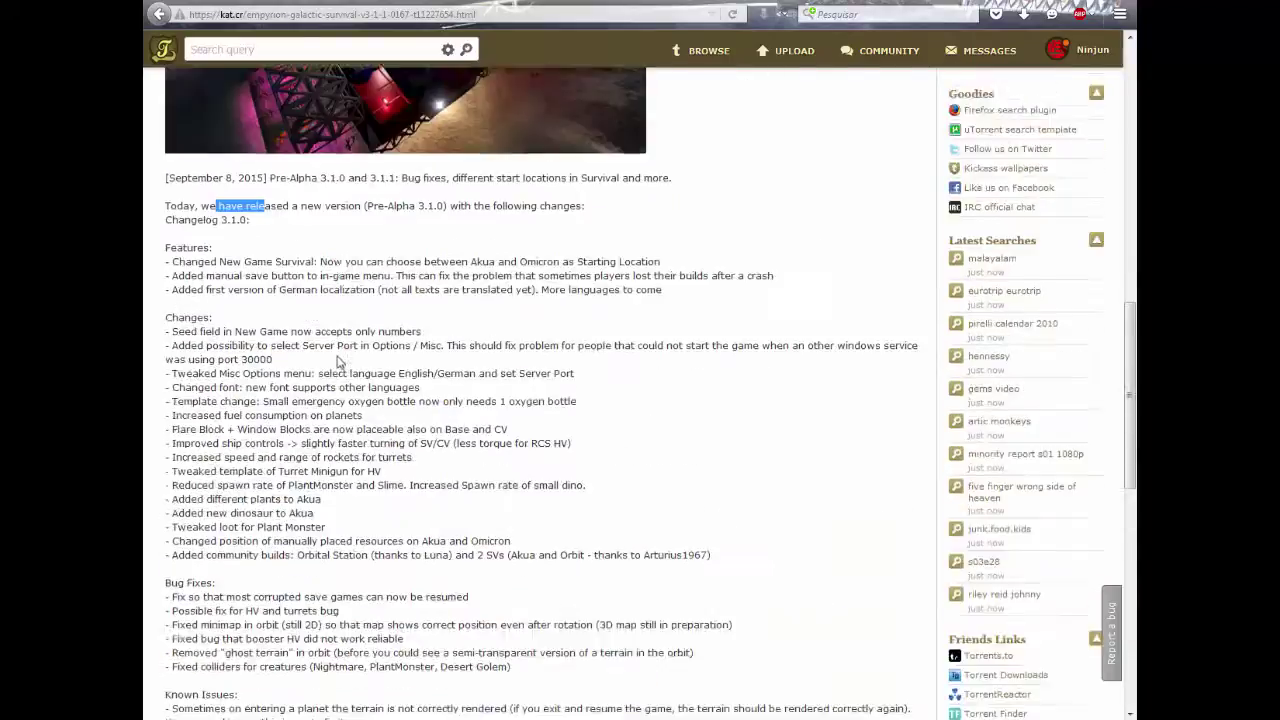
pyautogui.scroll(12, 337, 362)
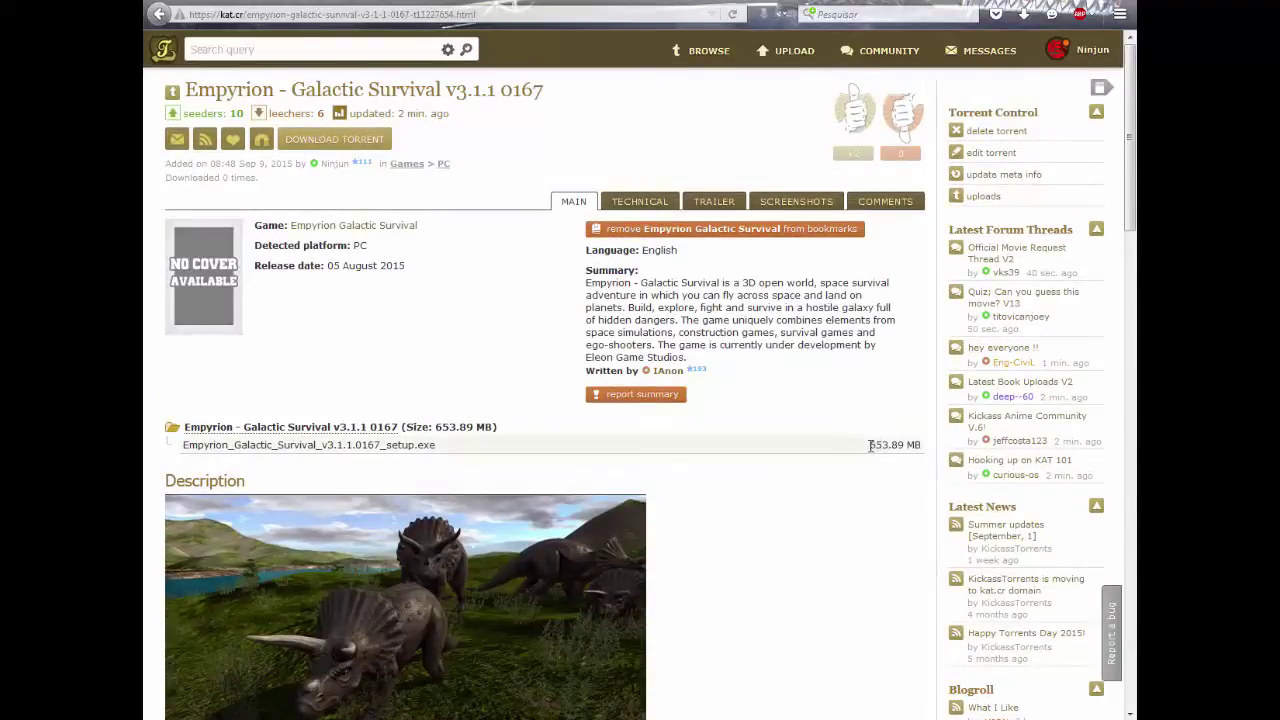
pyautogui.moveTo(869, 446); pyautogui.dragTo(894, 446)
pyautogui.moveTo(309, 444); pyautogui.dragTo(386, 440)
pyautogui.click(335, 303)
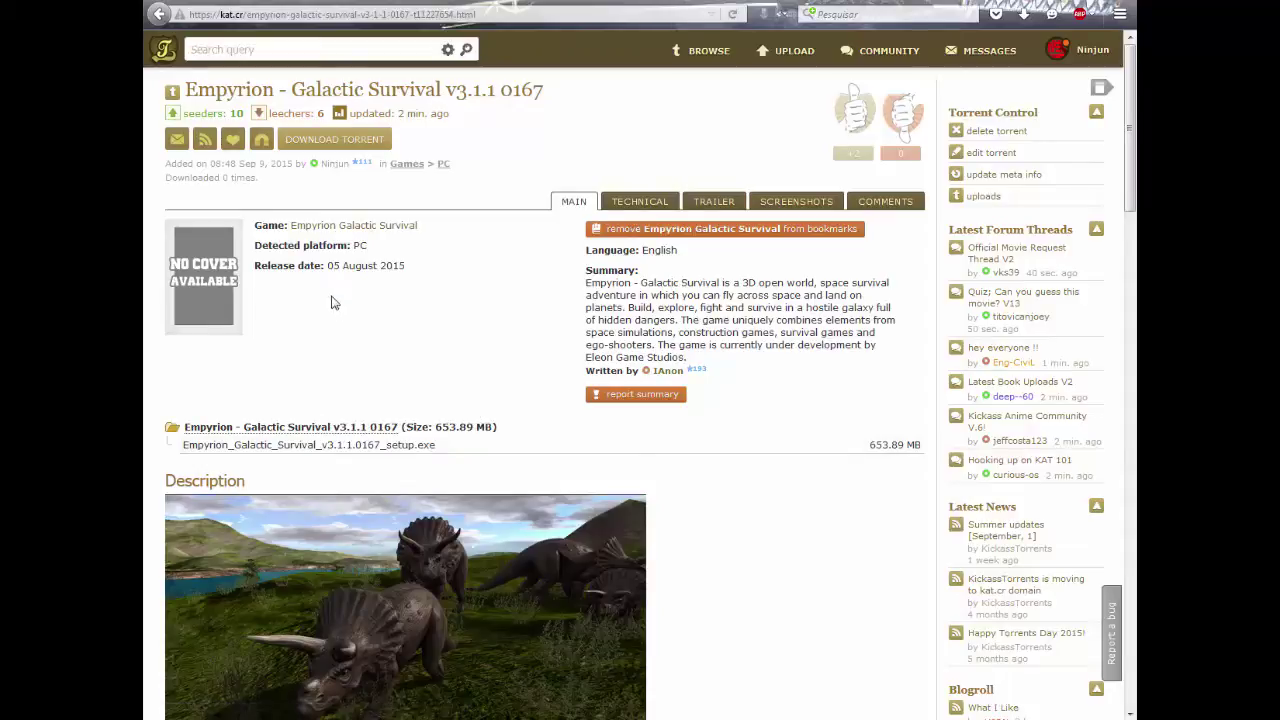
# Send the torrent's magnet link to µTorrent and cancel adding the new download
pyautogui.click(261, 139)
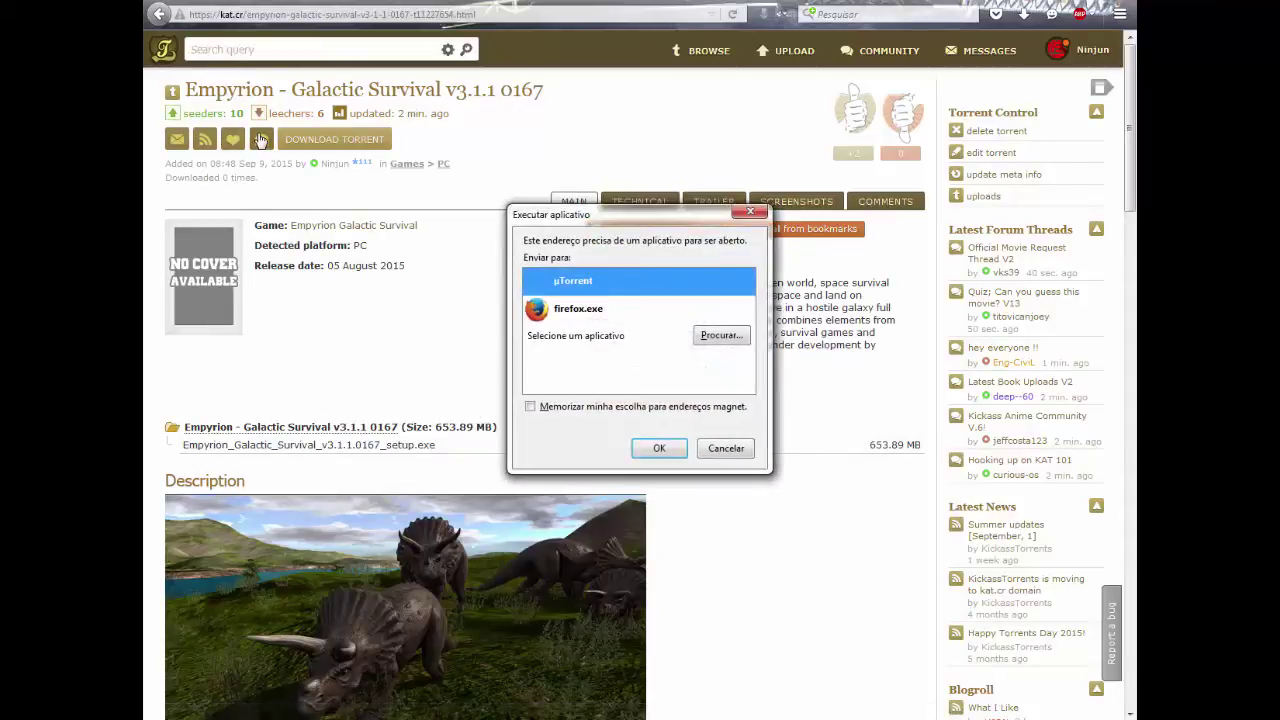
pyautogui.click(659, 449)
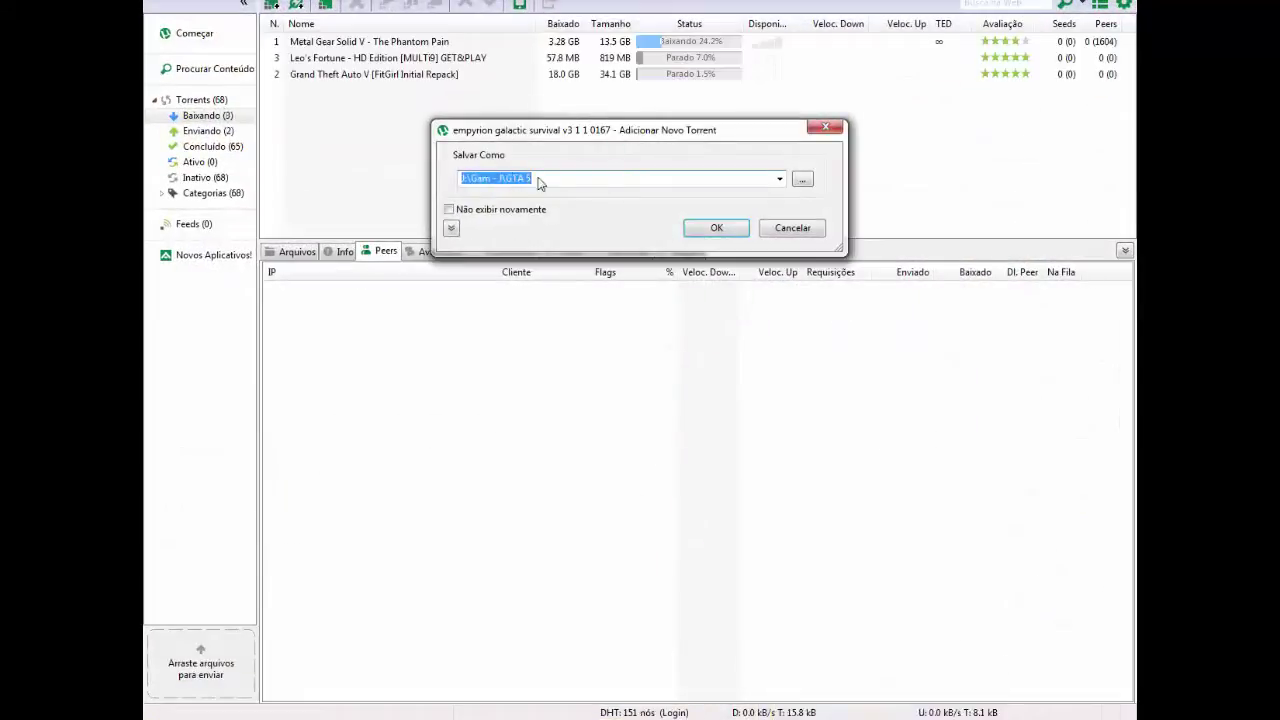
pyautogui.click(792, 230)
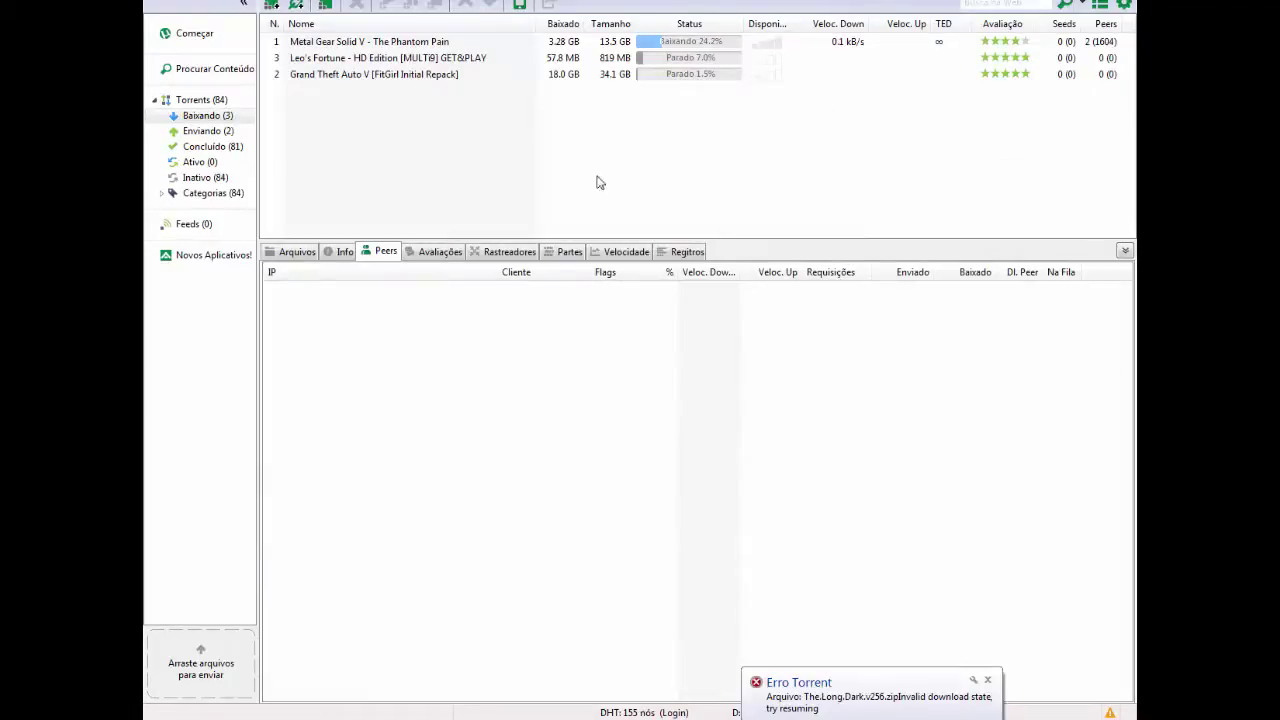
# Show µTorrent's completed downloads and open the folder containing the Empyrion setup file
pyautogui.click(222, 149)
pyautogui.click(366, 78)
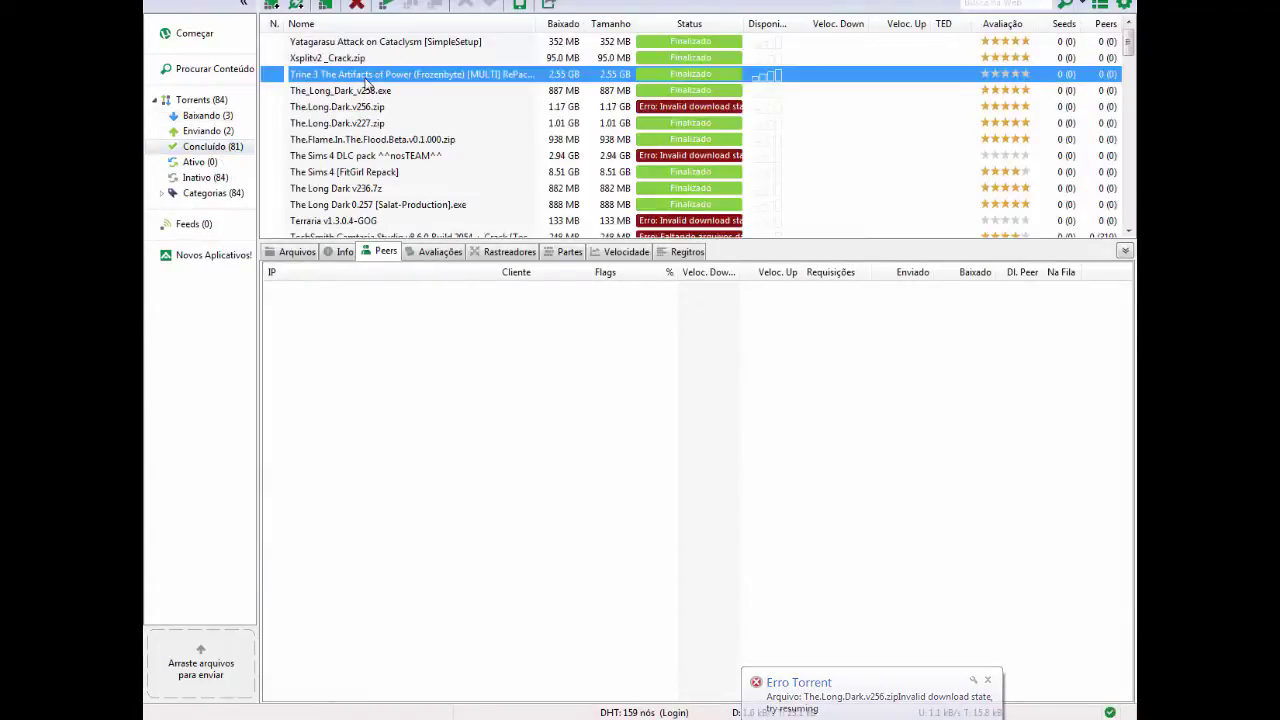
pyautogui.press('e')
pyautogui.click(376, 60)
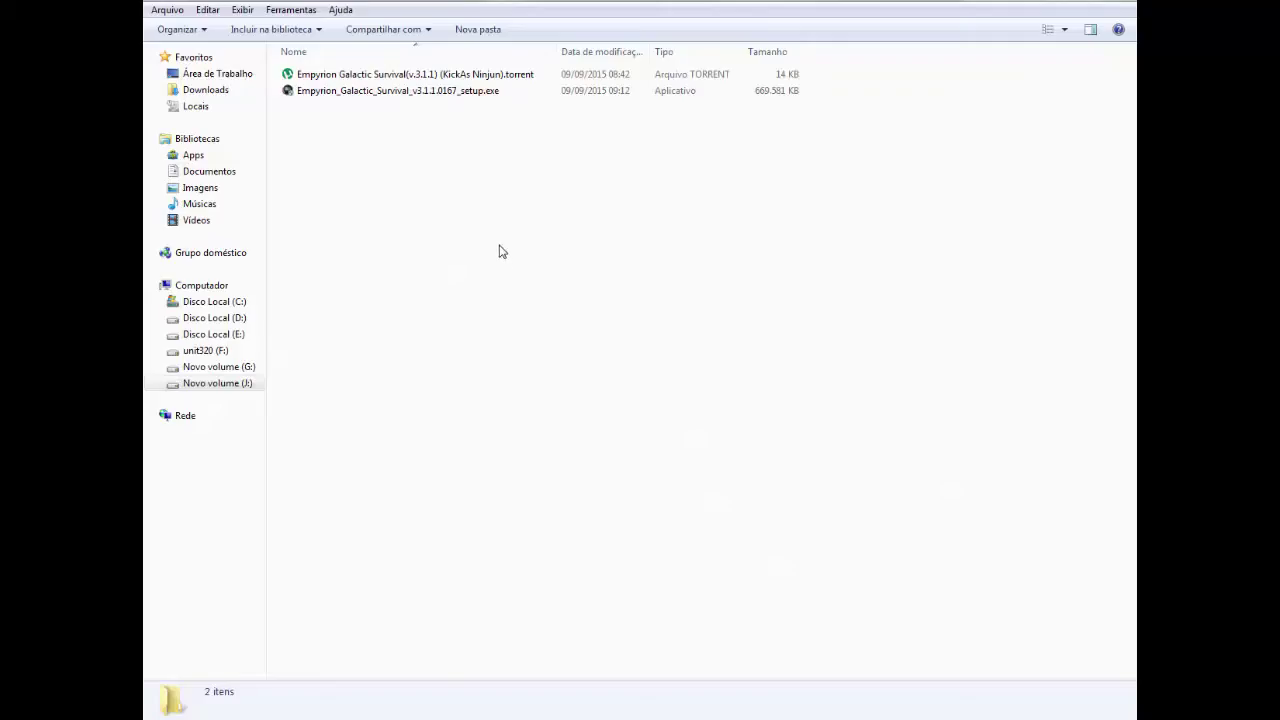
# Run Empyrion_Galactic_Survival_v3.1.1.0167_setup.exe, exclude the "Visit game site" component and continue to the install location
pyautogui.click(435, 95)
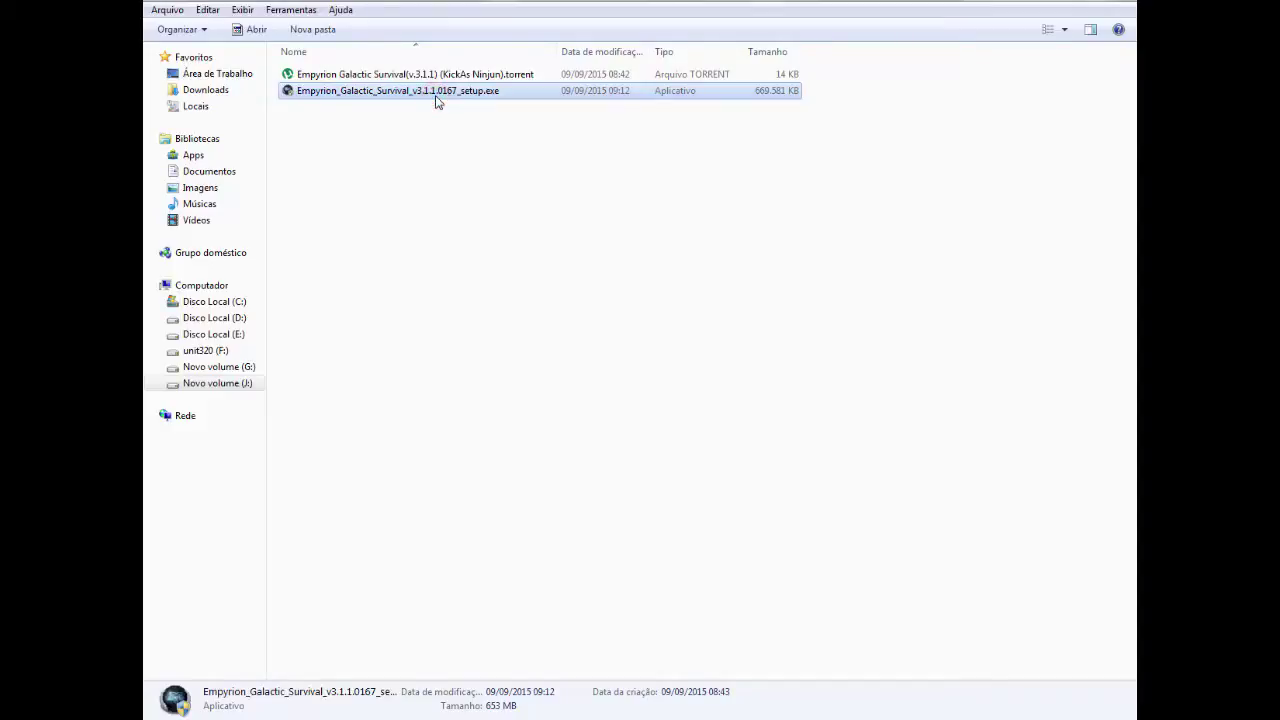
pyautogui.press('Return')
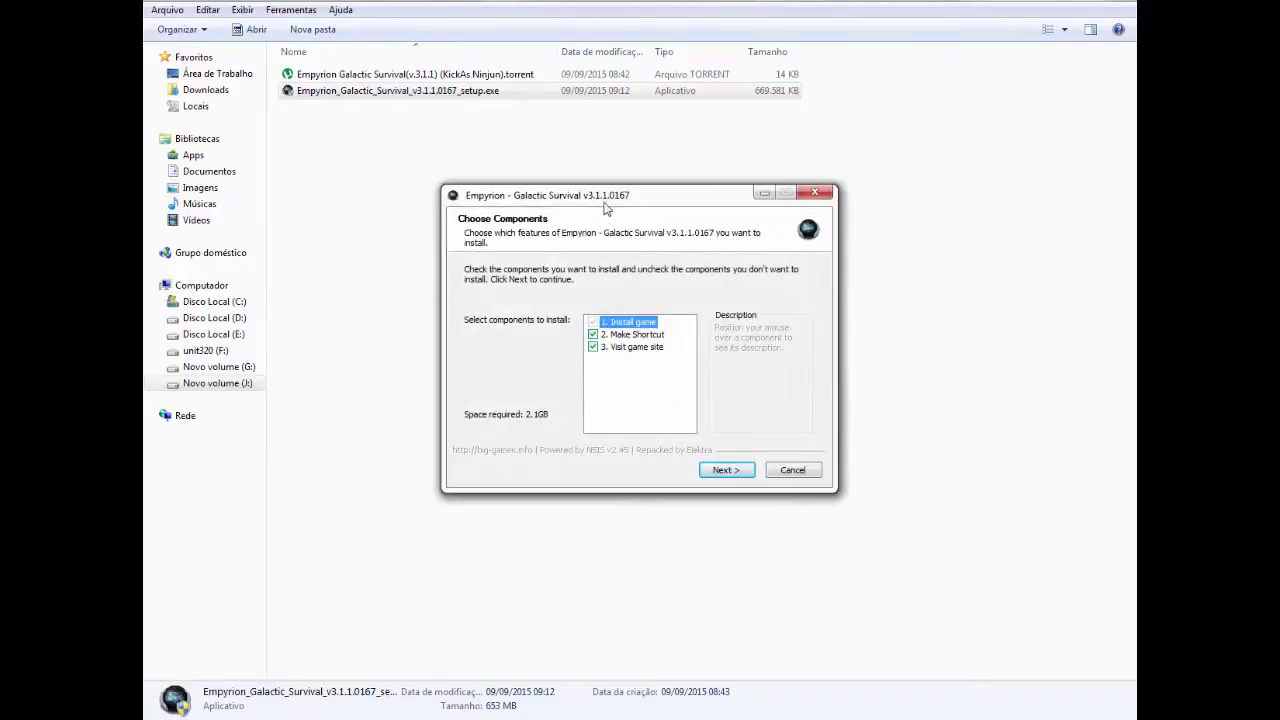
pyautogui.moveTo(603, 195)
pyautogui.mouseDown()
pyautogui.moveTo(654, 176)
pyautogui.moveTo(600, 170)
pyautogui.mouseUp()
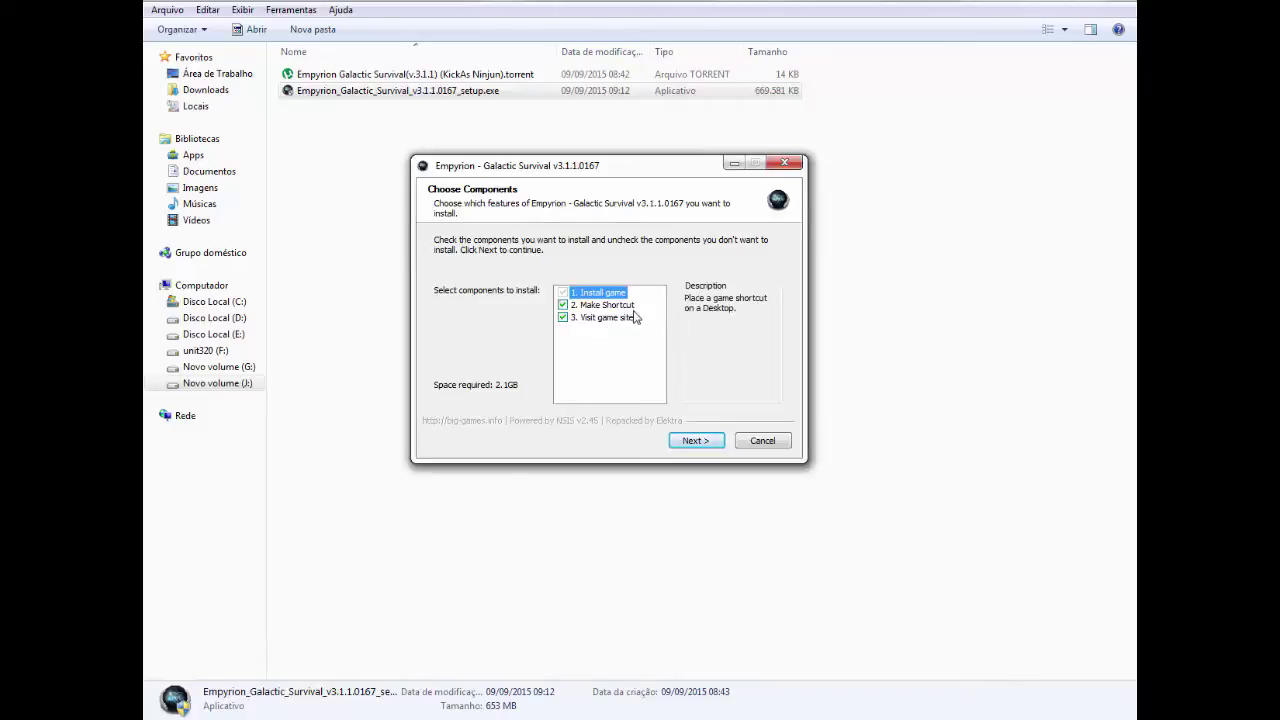
pyautogui.click(563, 318)
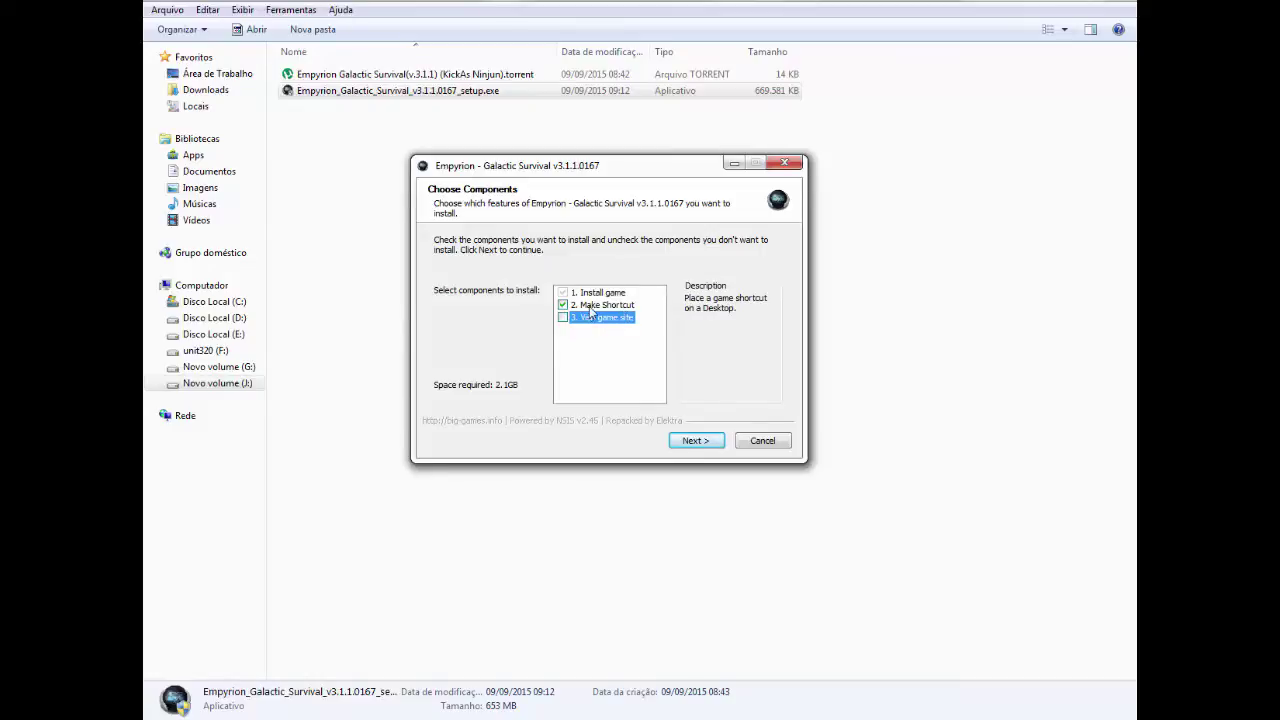
pyautogui.click(694, 441)
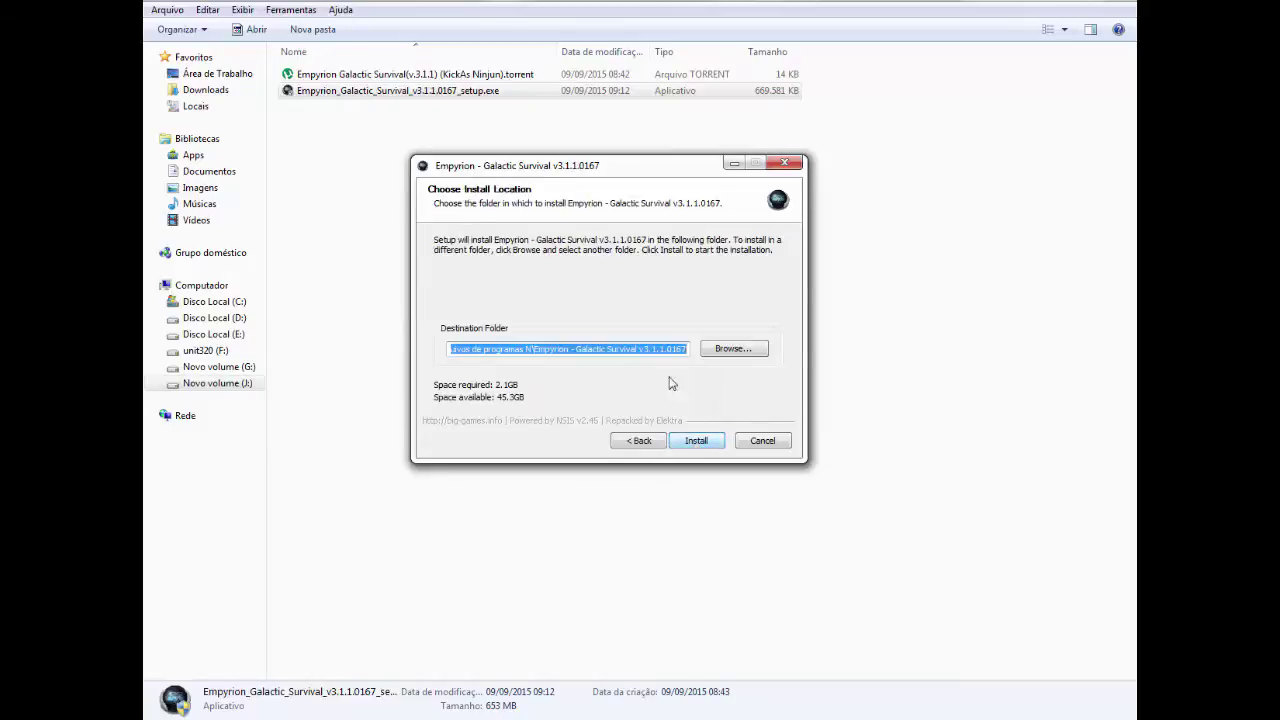
# Choose the Empyrion Galactic Survival folder inside Araquivos de Programas J on drive J: as the installation location
pyautogui.moveTo(517, 346); pyautogui.dragTo(413, 346)
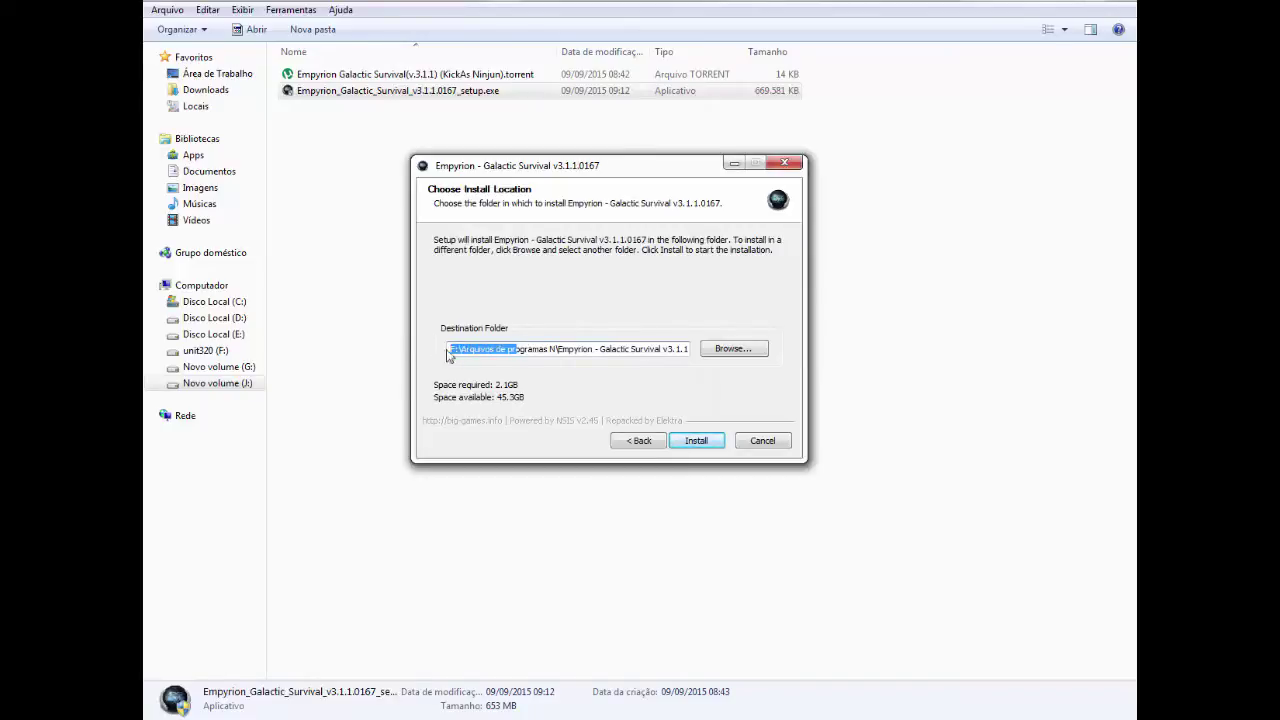
pyautogui.moveTo(666, 349); pyautogui.dragTo(706, 349)
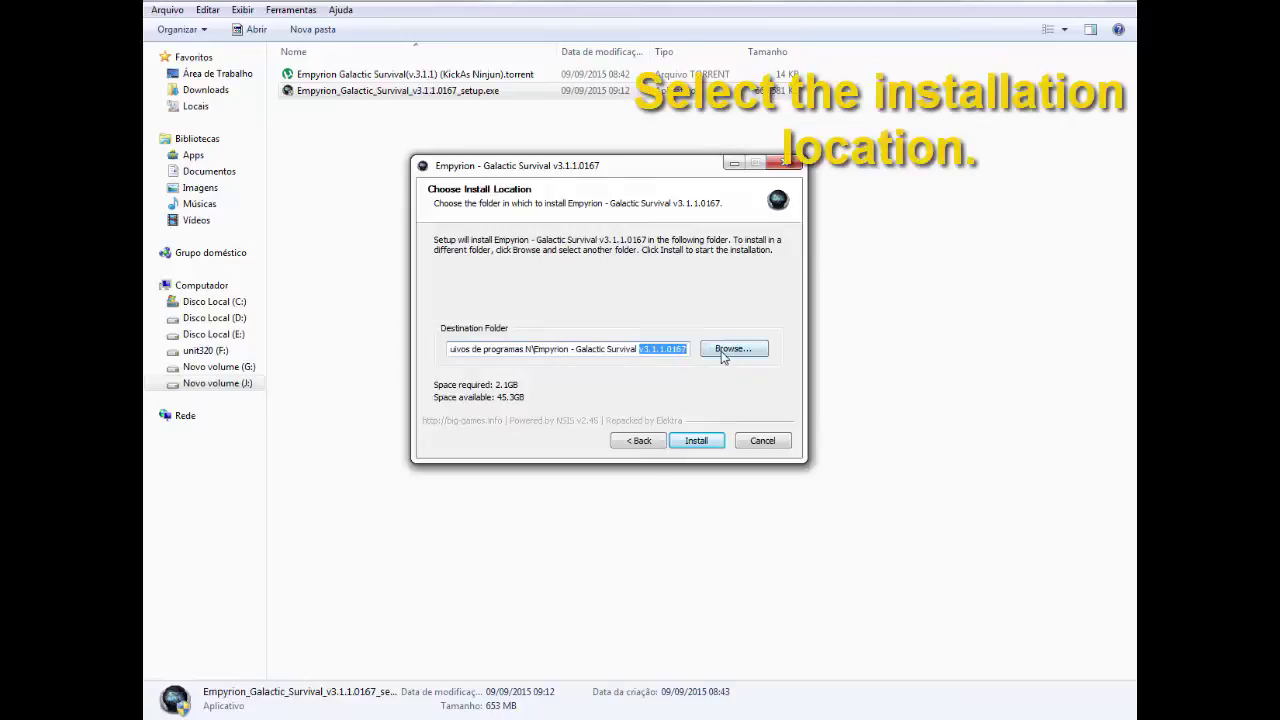
pyautogui.click(722, 352)
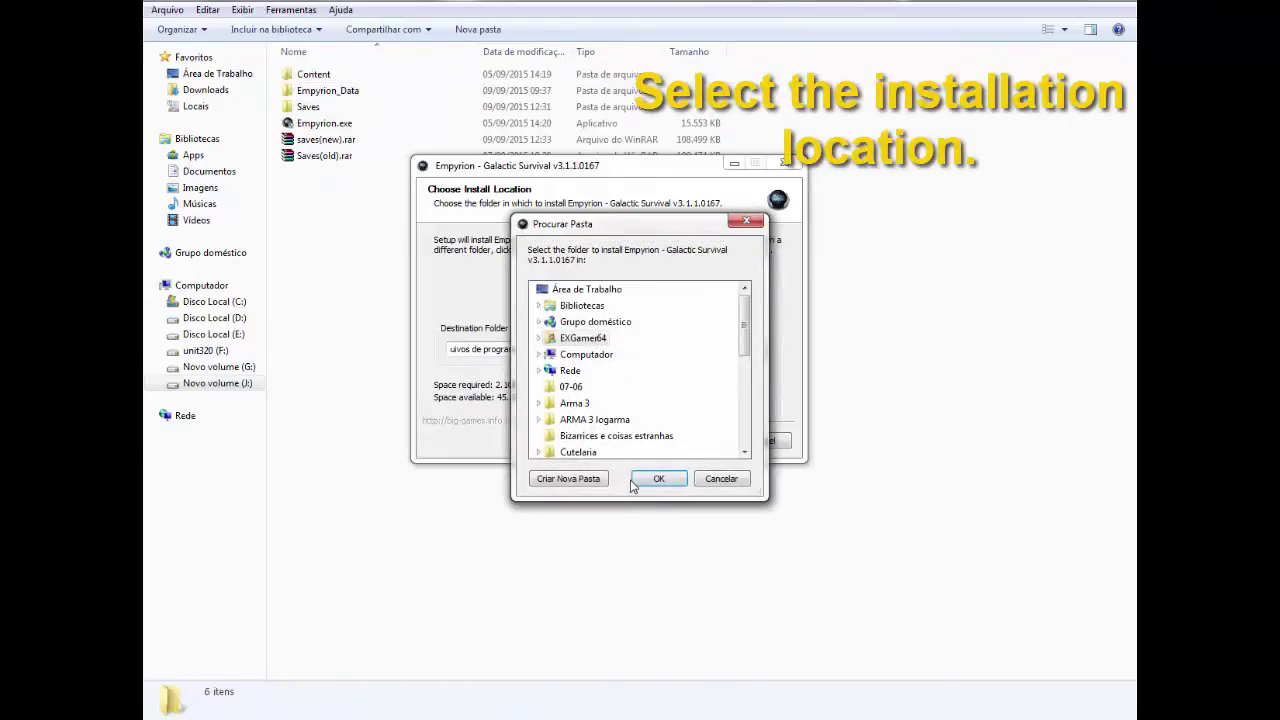
pyautogui.click(538, 356)
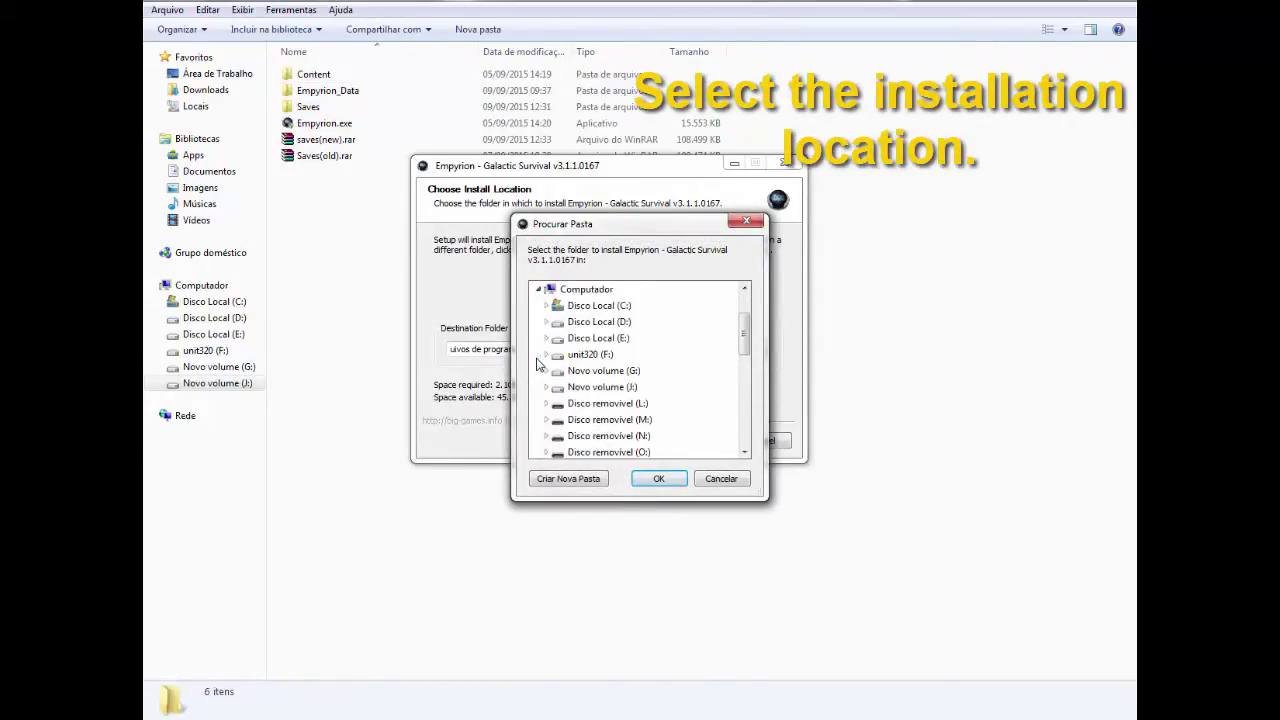
pyautogui.moveTo(744, 345); pyautogui.dragTo(679, 362)
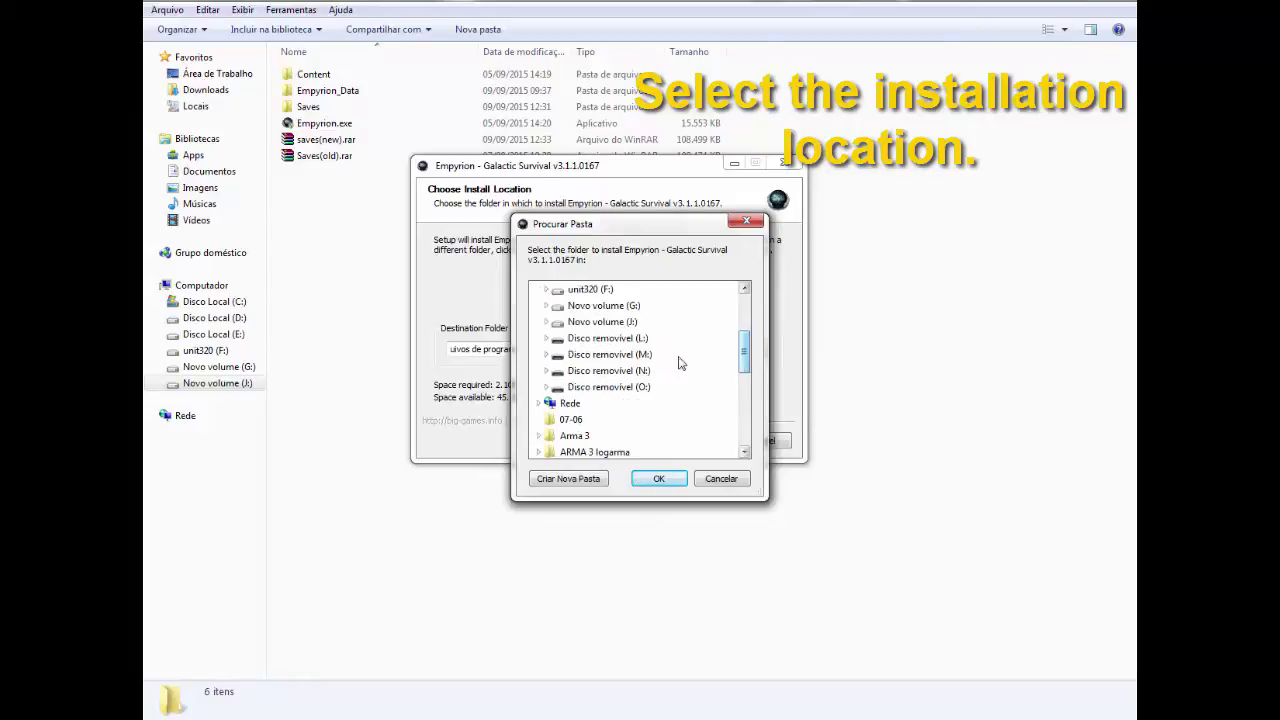
pyautogui.click(547, 322)
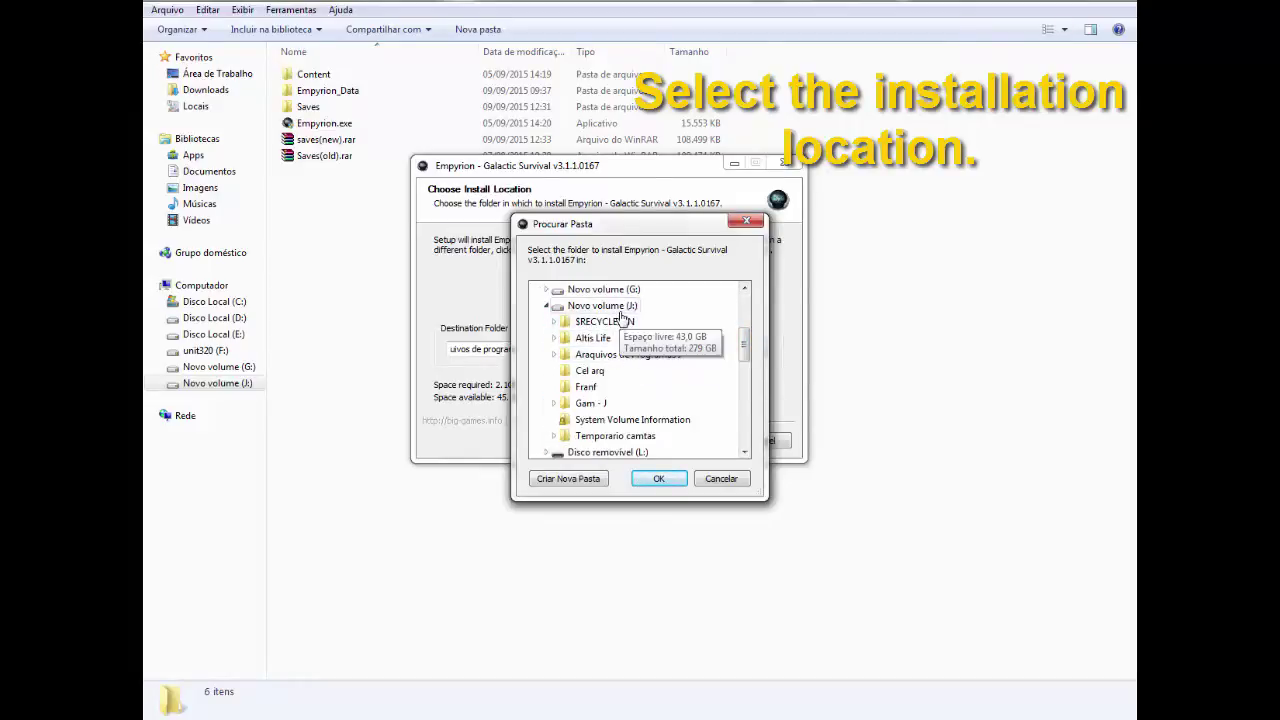
pyautogui.doubleClick(628, 355)
pyautogui.scroll(-4, 670, 345)
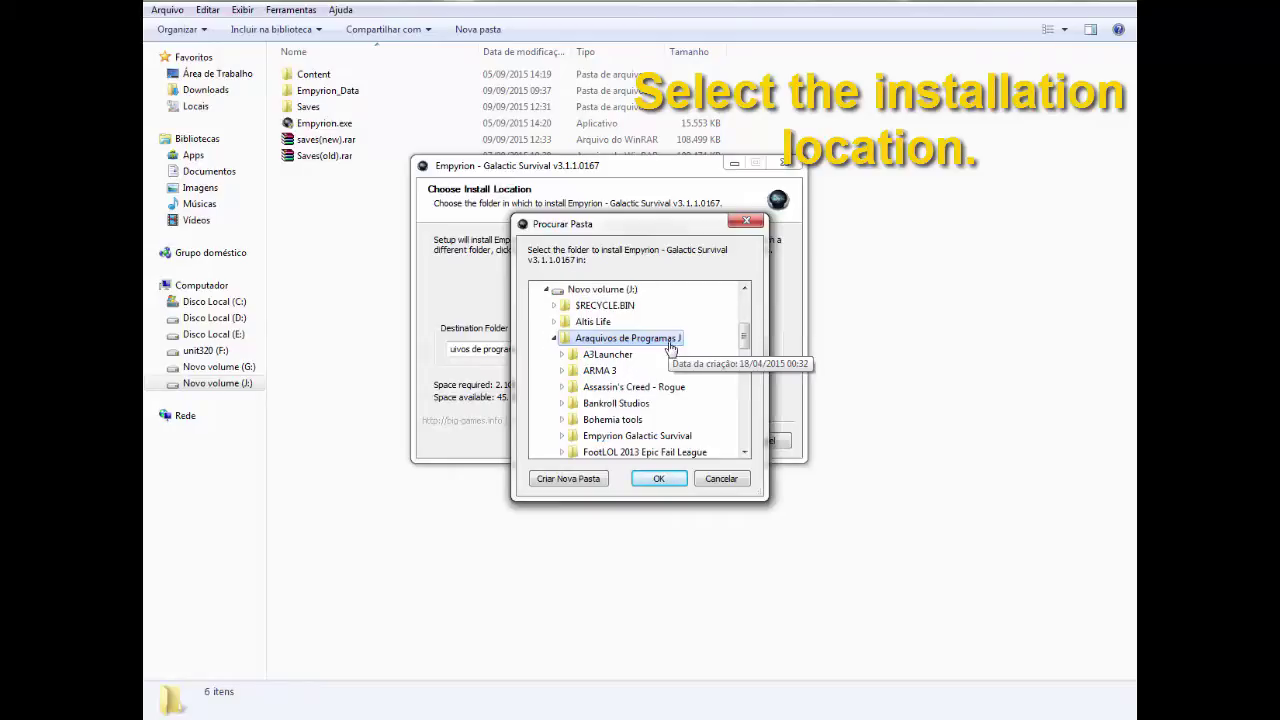
pyautogui.scroll(1, 670, 345)
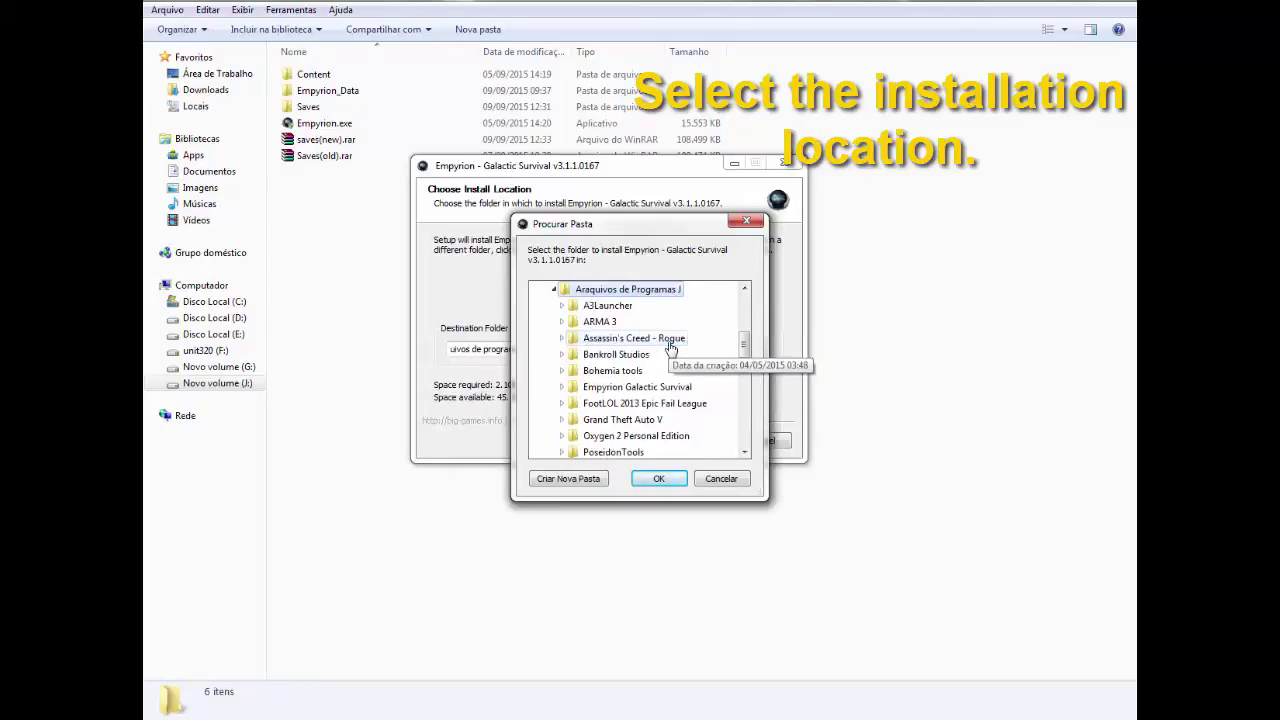
pyautogui.click(615, 387)
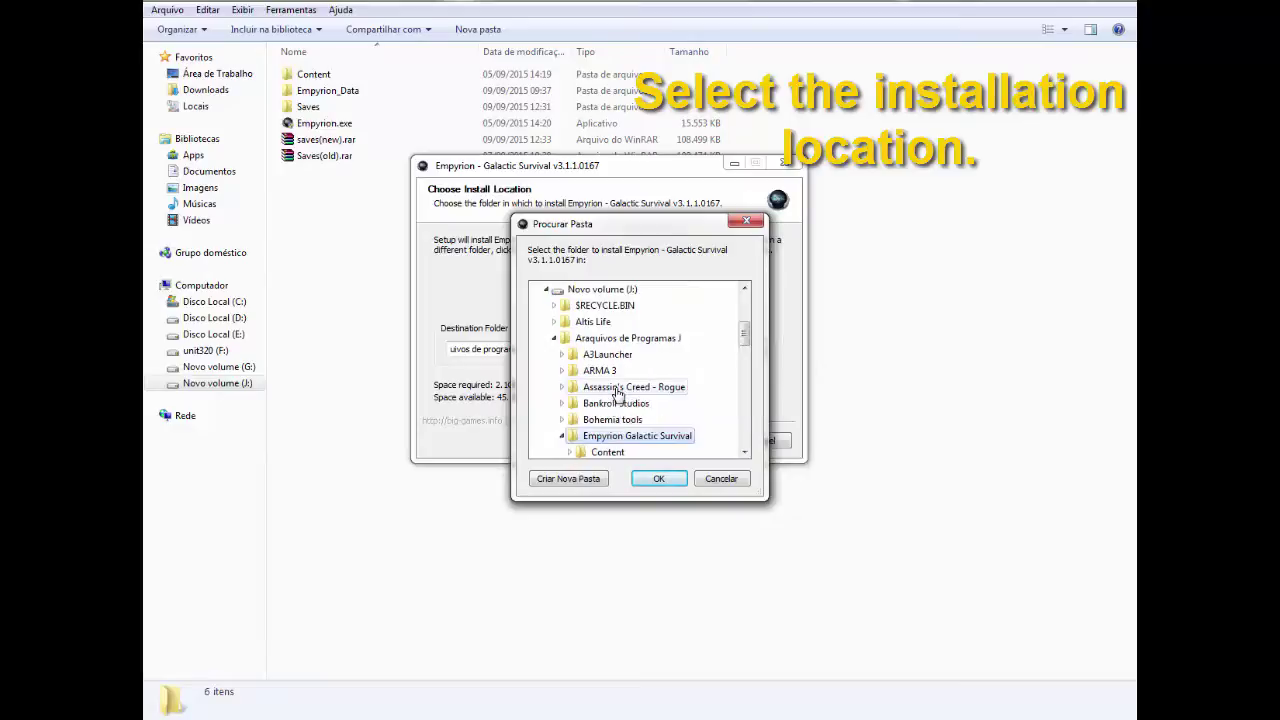
pyautogui.click(659, 478)
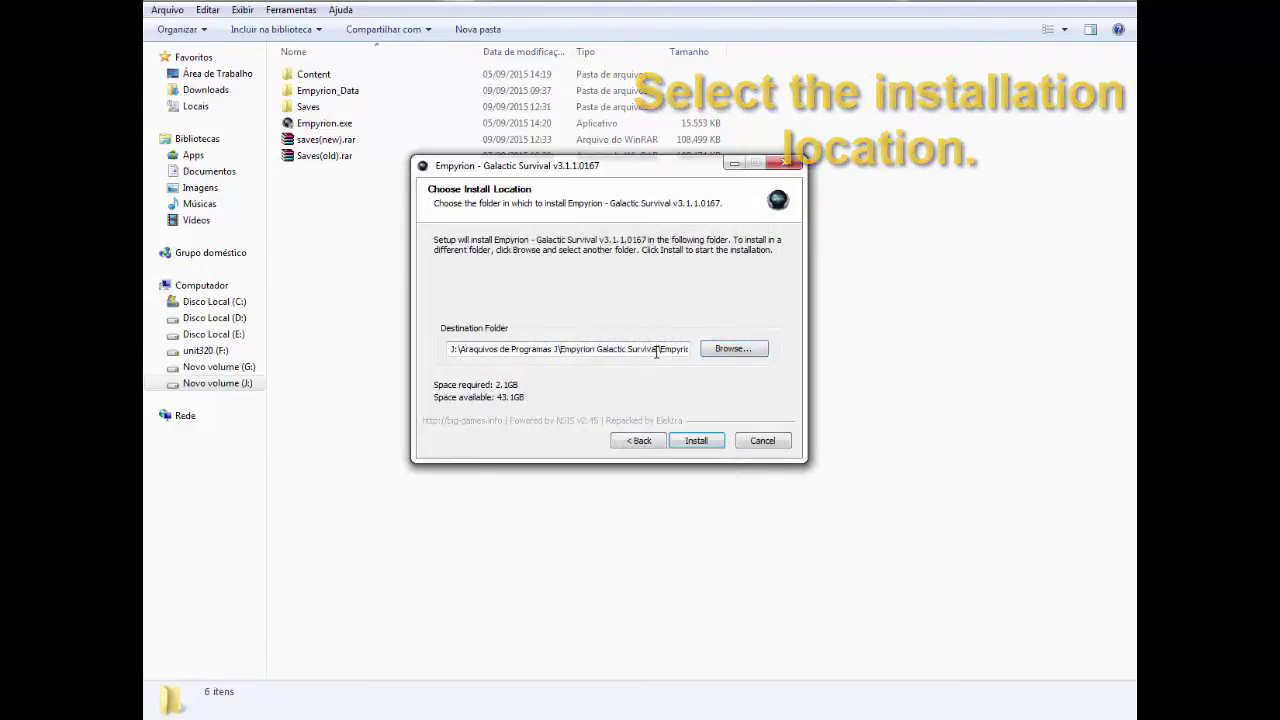
# Remove the final Empyrion - Galactic Survival v3.1.1.0167 subfolder from the destination path so the path ends at Empyrion Galactic Survival
pyautogui.click(656, 350)
pyautogui.press('End')
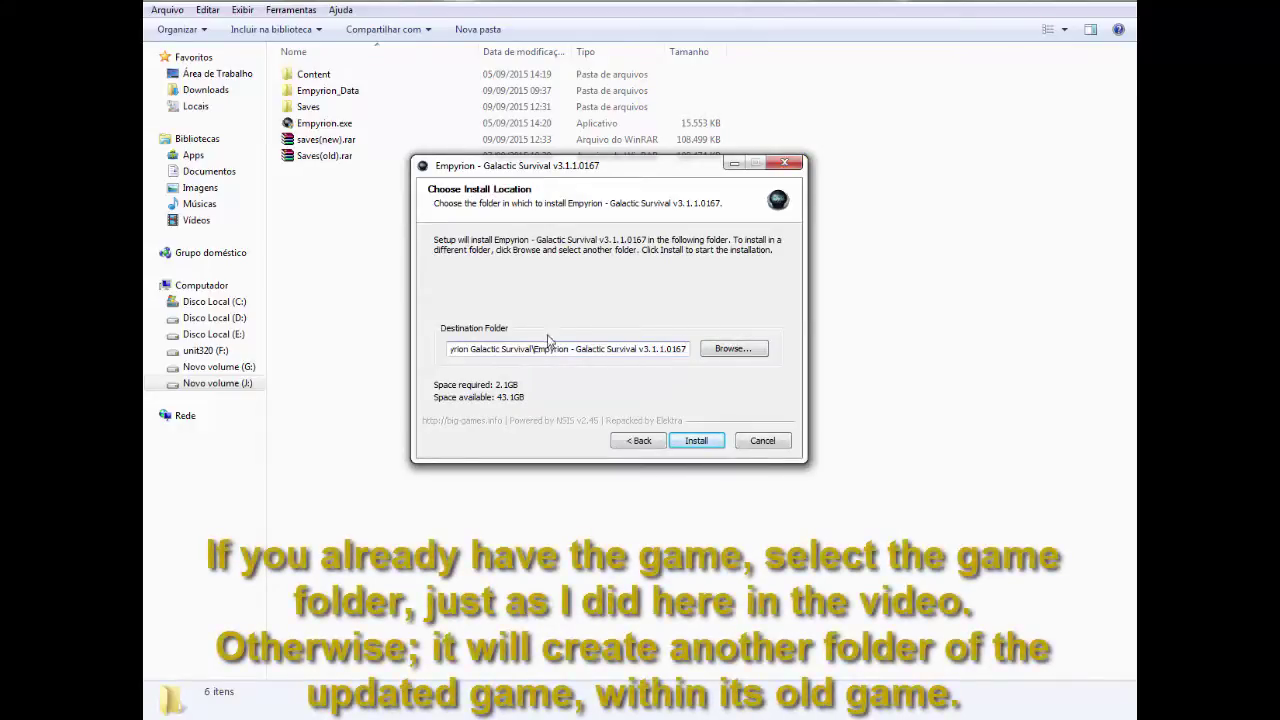
pyautogui.moveTo(534, 348); pyautogui.dragTo(759, 348)
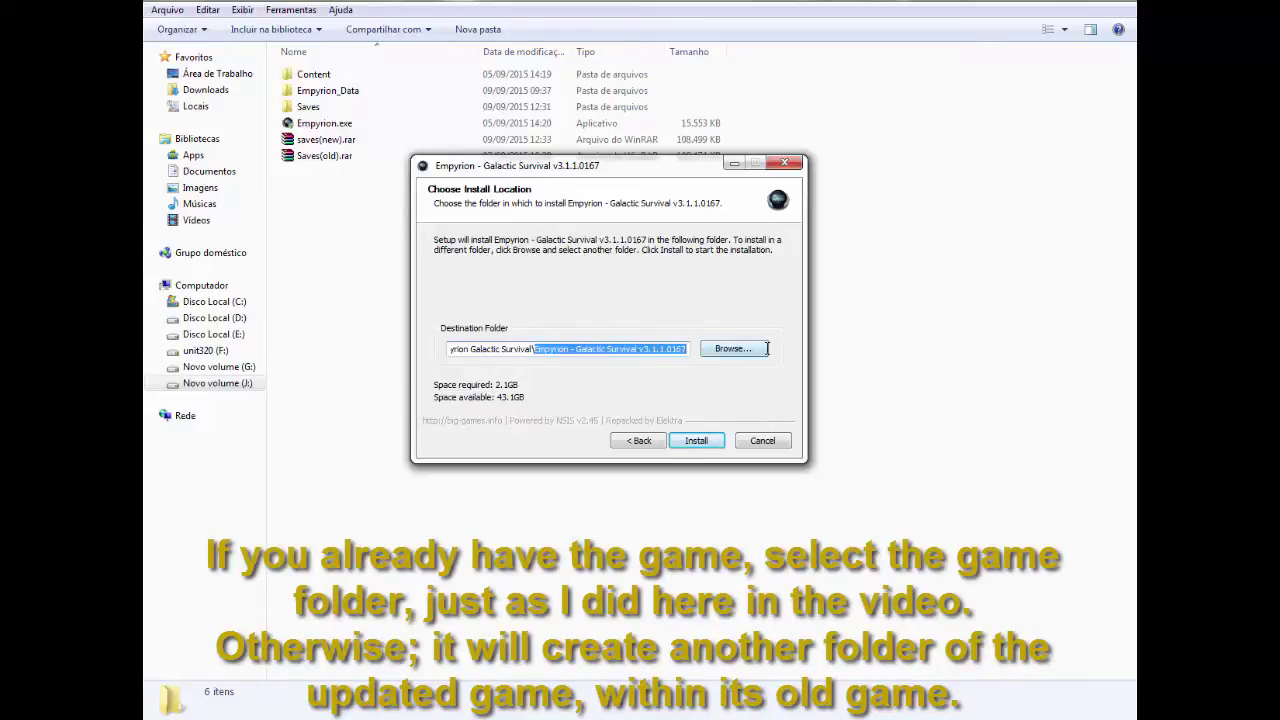
pyautogui.press('BackSpace')
pyautogui.press('BackSpace')
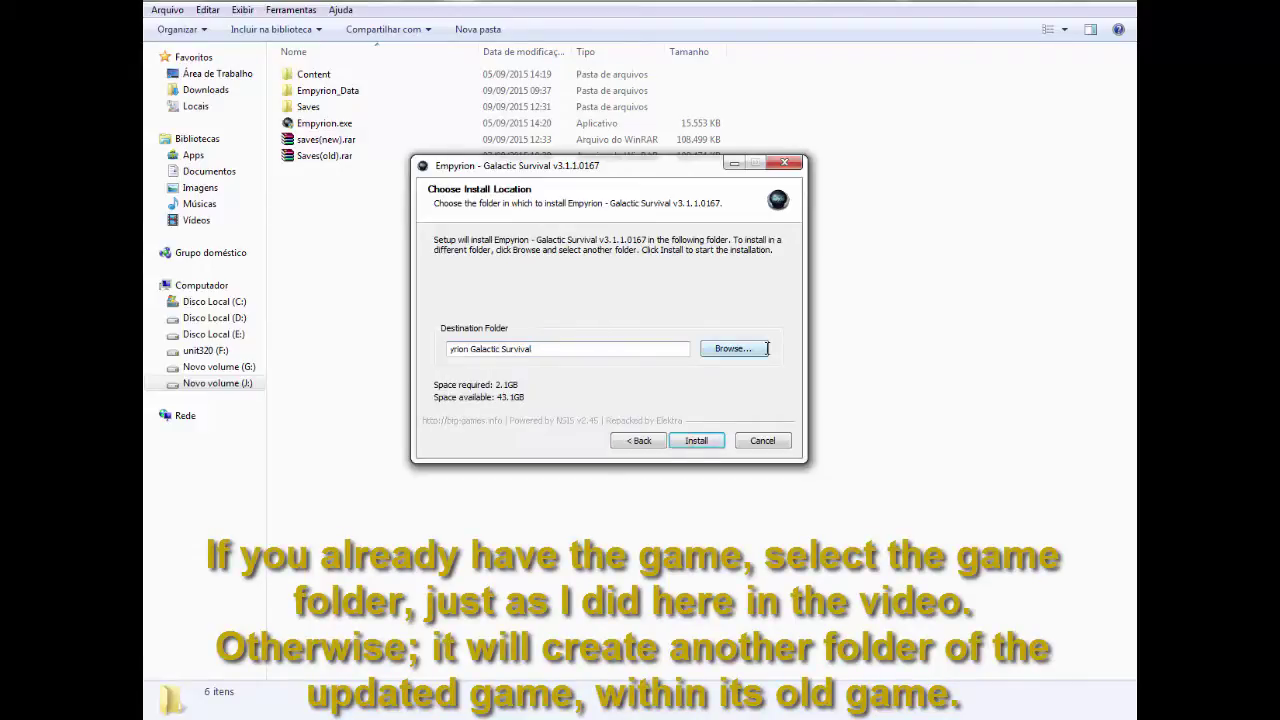
# Check the edited destination path and the saves(new).rar and Saves(old).rar archives in the game folder
pyautogui.press('Left')
pyautogui.press('Left')
pyautogui.press('Left')
pyautogui.press('Left')
pyautogui.press('Left')
pyautogui.press('Left')
pyautogui.press('Left')
pyautogui.press('Left')
pyautogui.press('Left')
pyautogui.press('Left')
pyautogui.moveTo(630, 350); pyautogui.dragTo(344, 351)
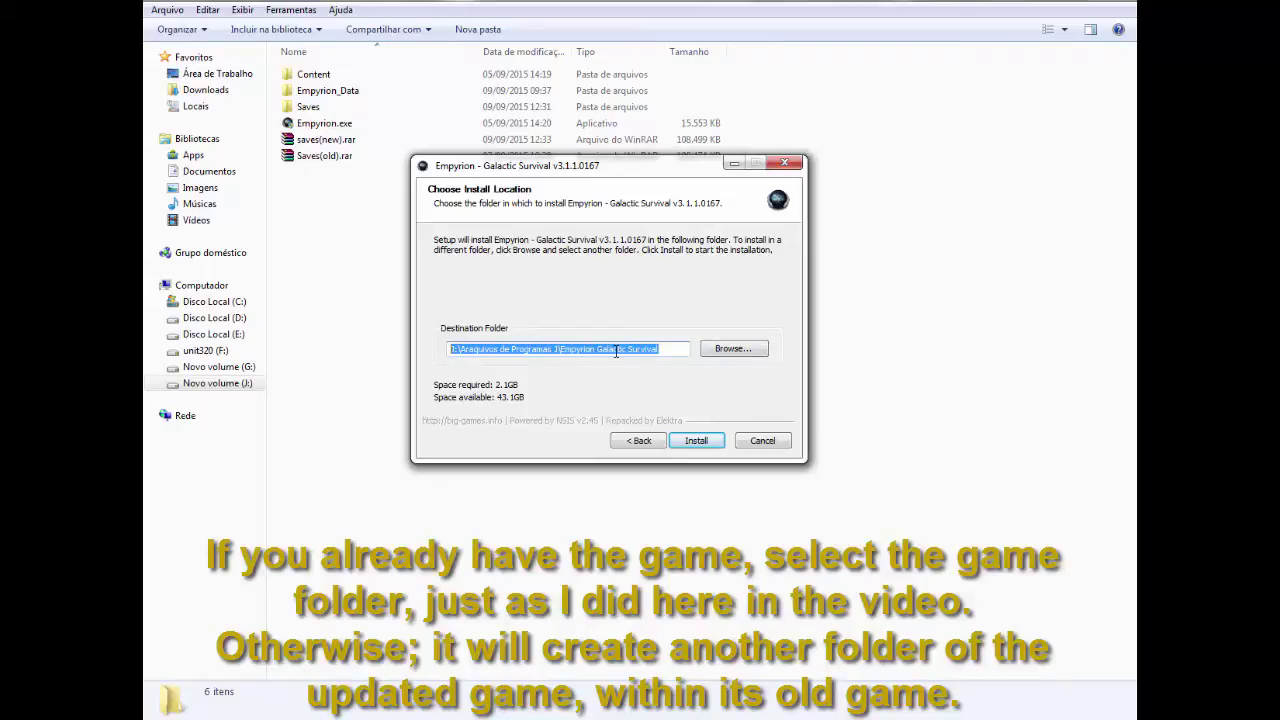
pyautogui.click(339, 277)
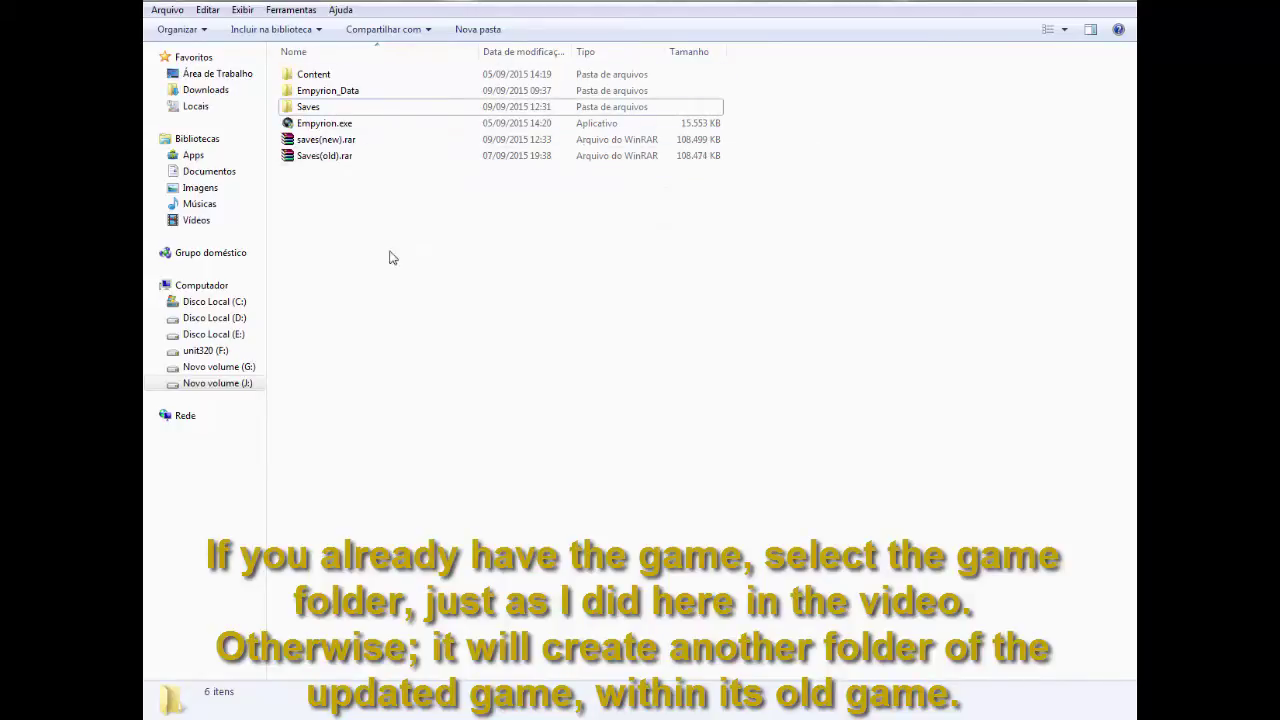
pyautogui.click(322, 140)
pyautogui.click(328, 158)
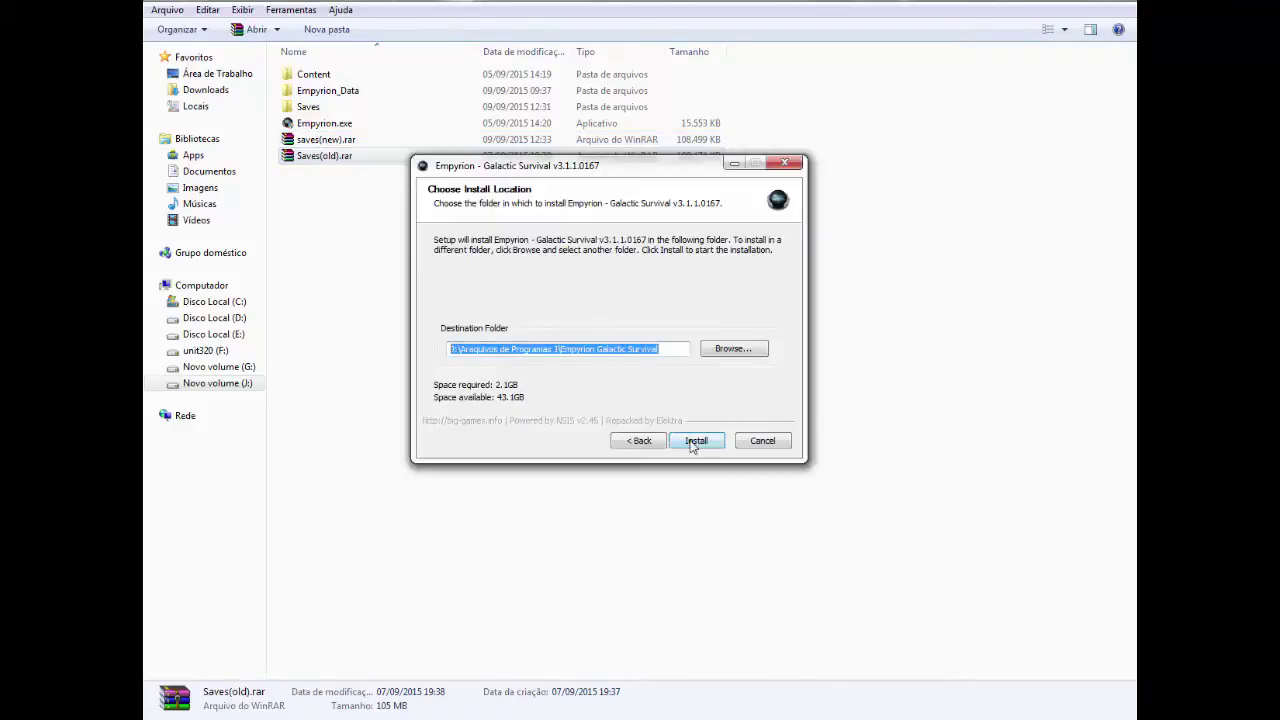
# Start the installation and show its details, with the setup window moved off the file list
pyautogui.click(696, 441)
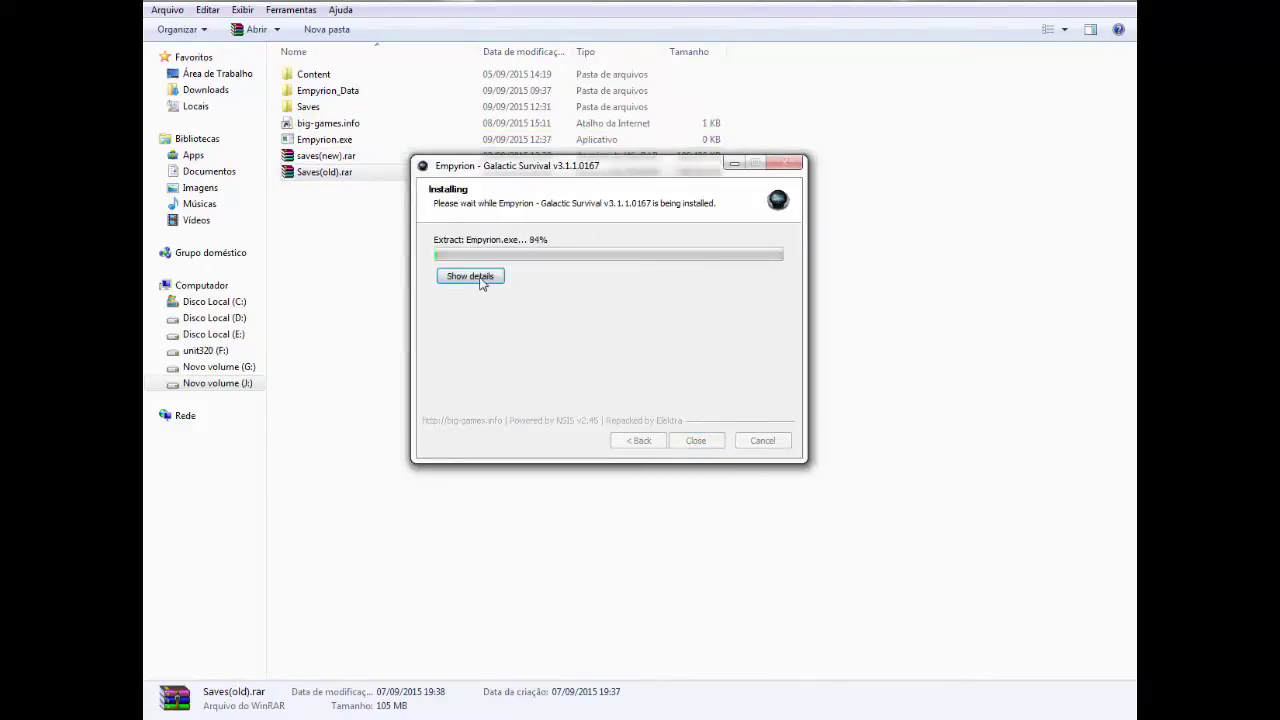
pyautogui.click(470, 276)
pyautogui.moveTo(560, 165); pyautogui.dragTo(738, 283)
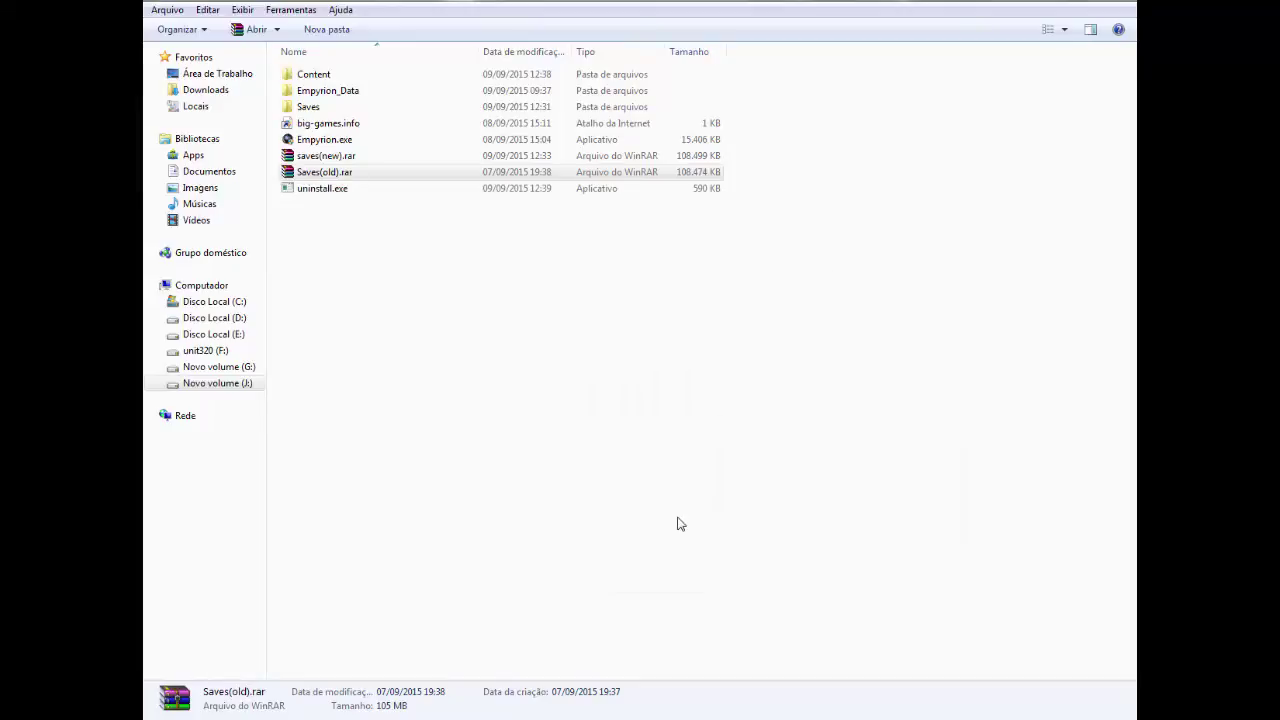
# Look over the installed items in the game folder, including uninstall.exe, Empyrion.exe, Saves, Empyrion_Data and Content
pyautogui.click(310, 188)
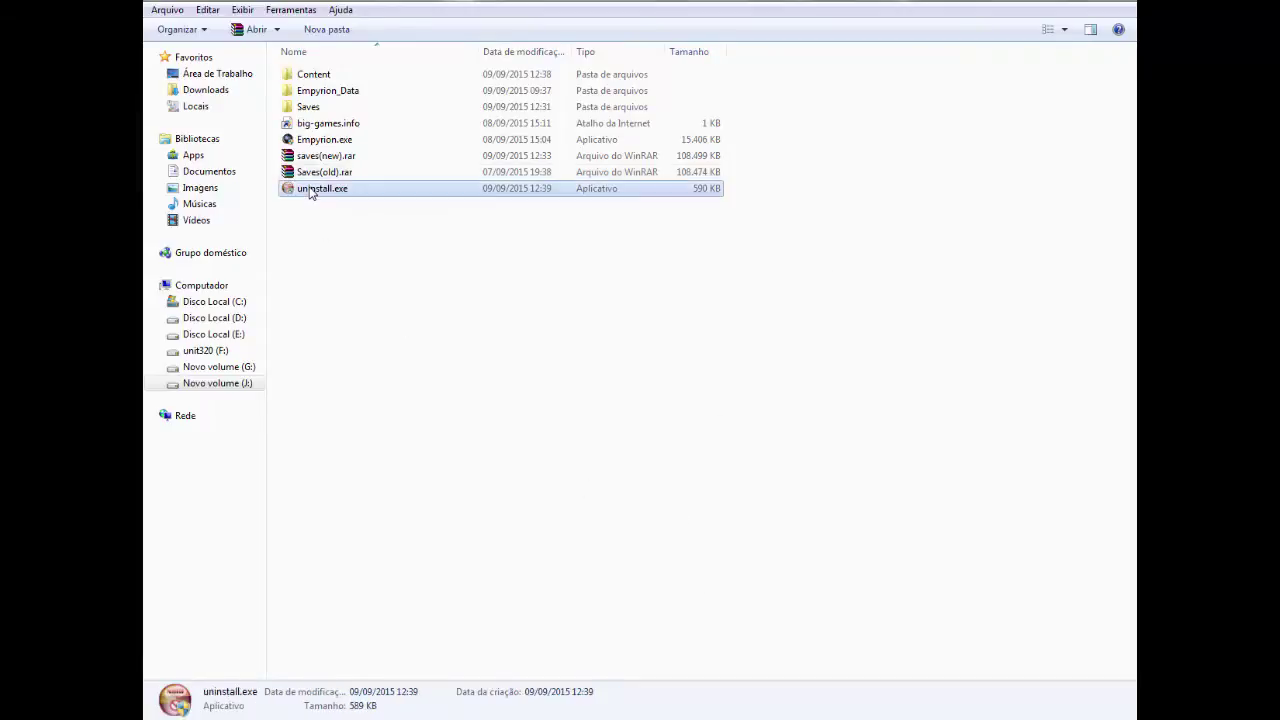
pyautogui.click(308, 140)
pyautogui.click(308, 106)
pyautogui.click(310, 90)
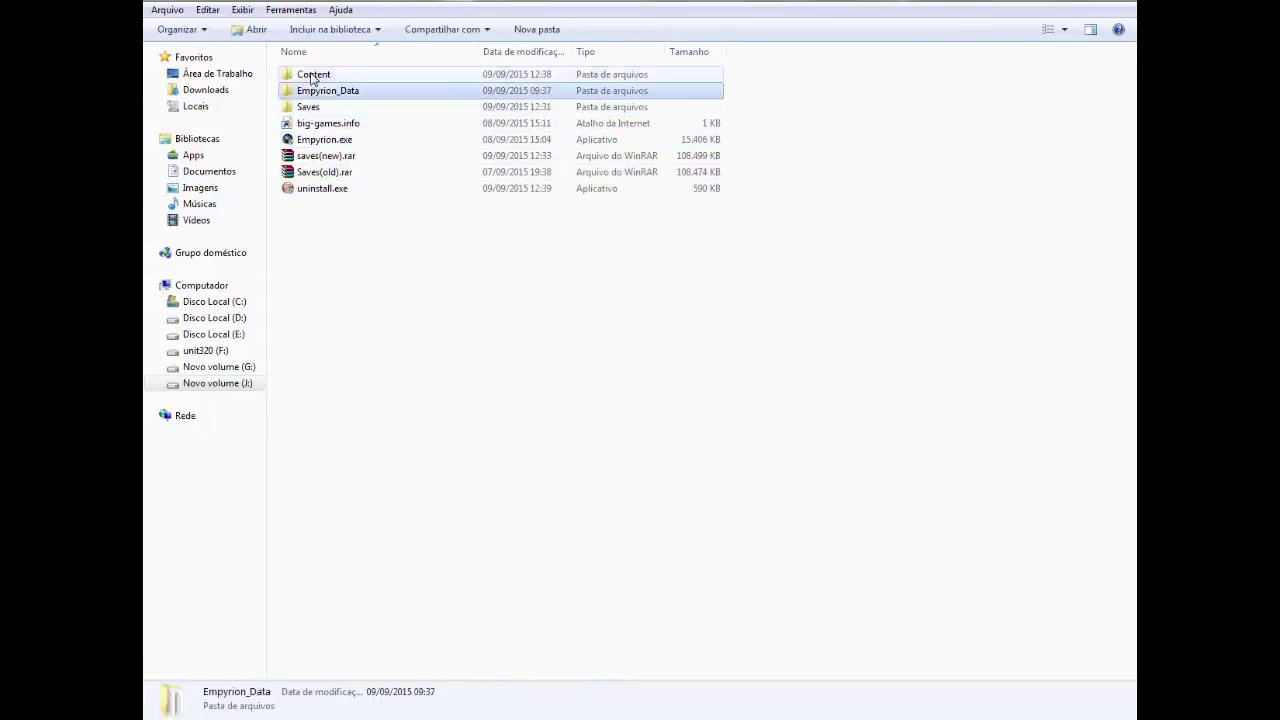
pyautogui.click(314, 76)
pyautogui.click(427, 230)
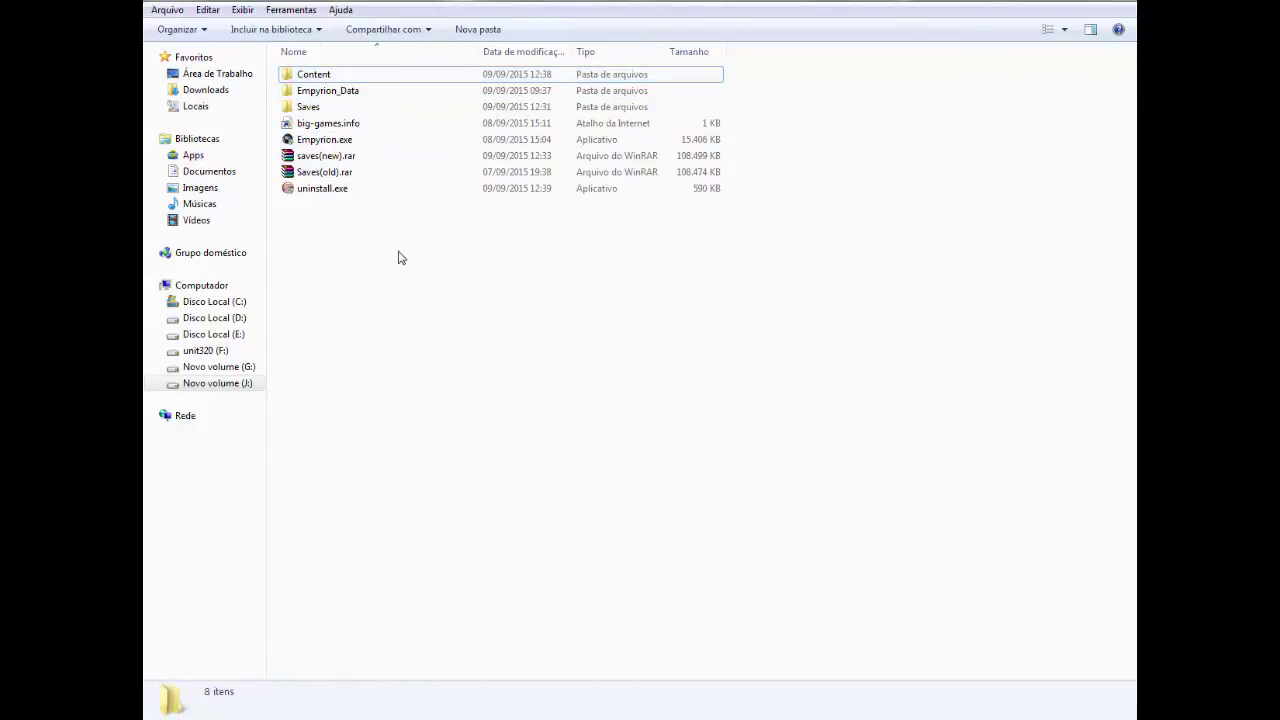
# Check the combined size of everything in the game folder except the two saves archives
pyautogui.moveTo(398, 258); pyautogui.dragTo(324, 63)
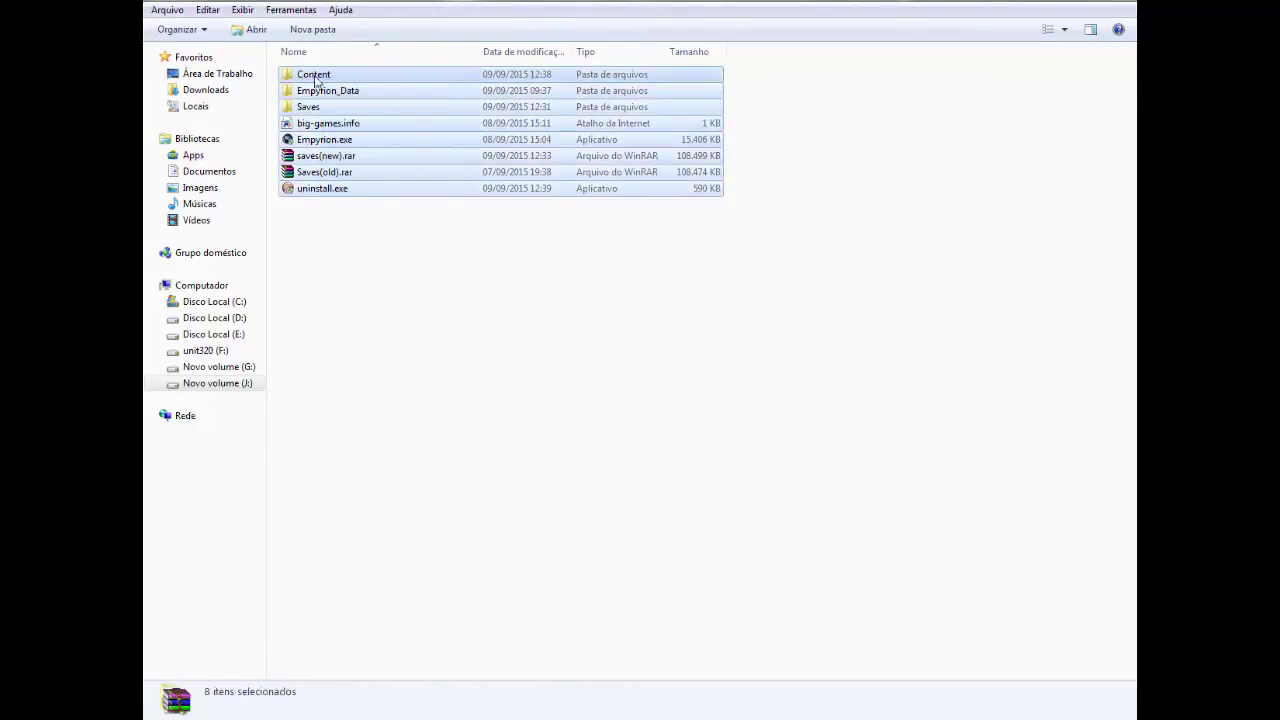
pyautogui.keyDown('ctrl'); pyautogui.click(320, 178); pyautogui.keyUp('ctrl')
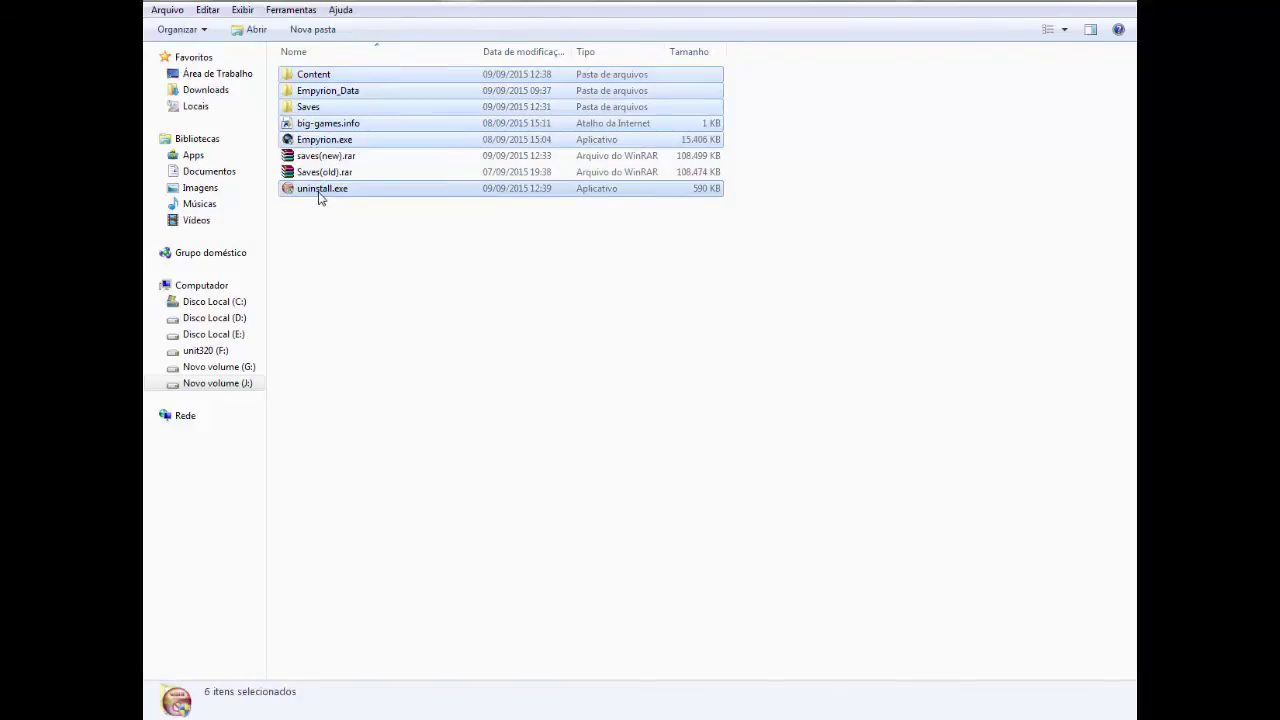
pyautogui.rightClick(320, 196)
pyautogui.click(380, 393)
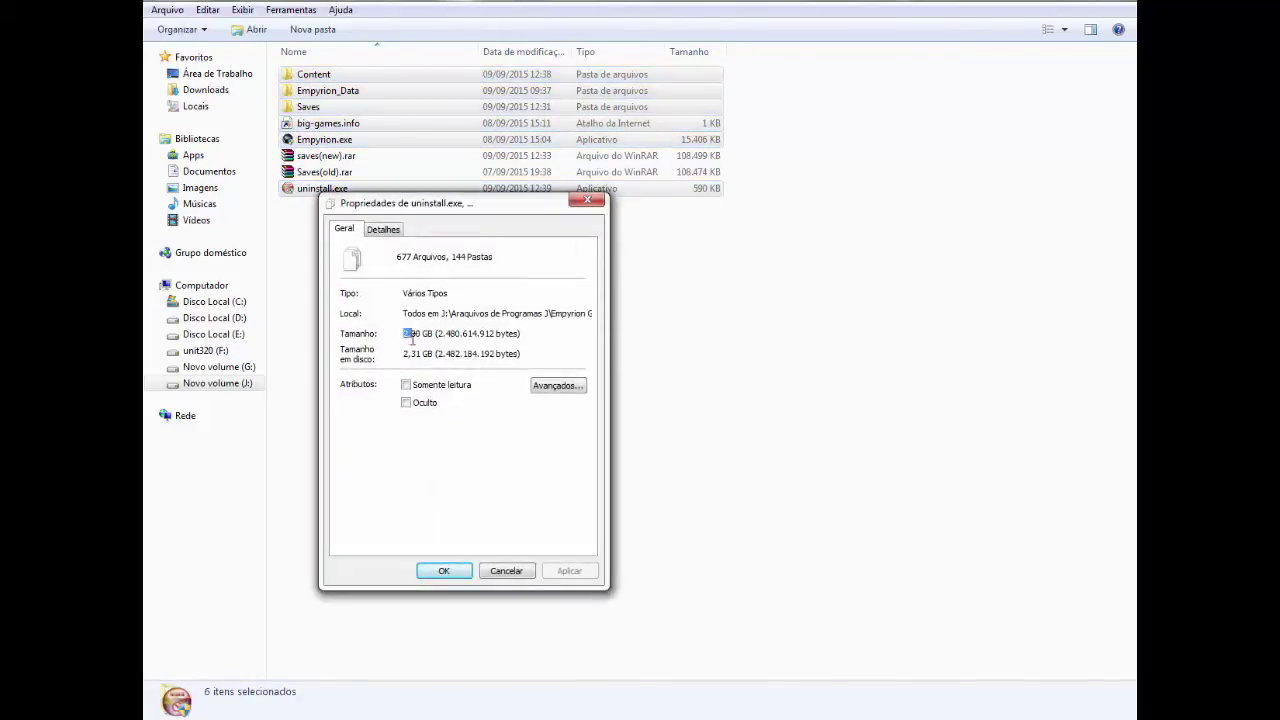
pyautogui.click(492, 569)
pyautogui.click(349, 263)
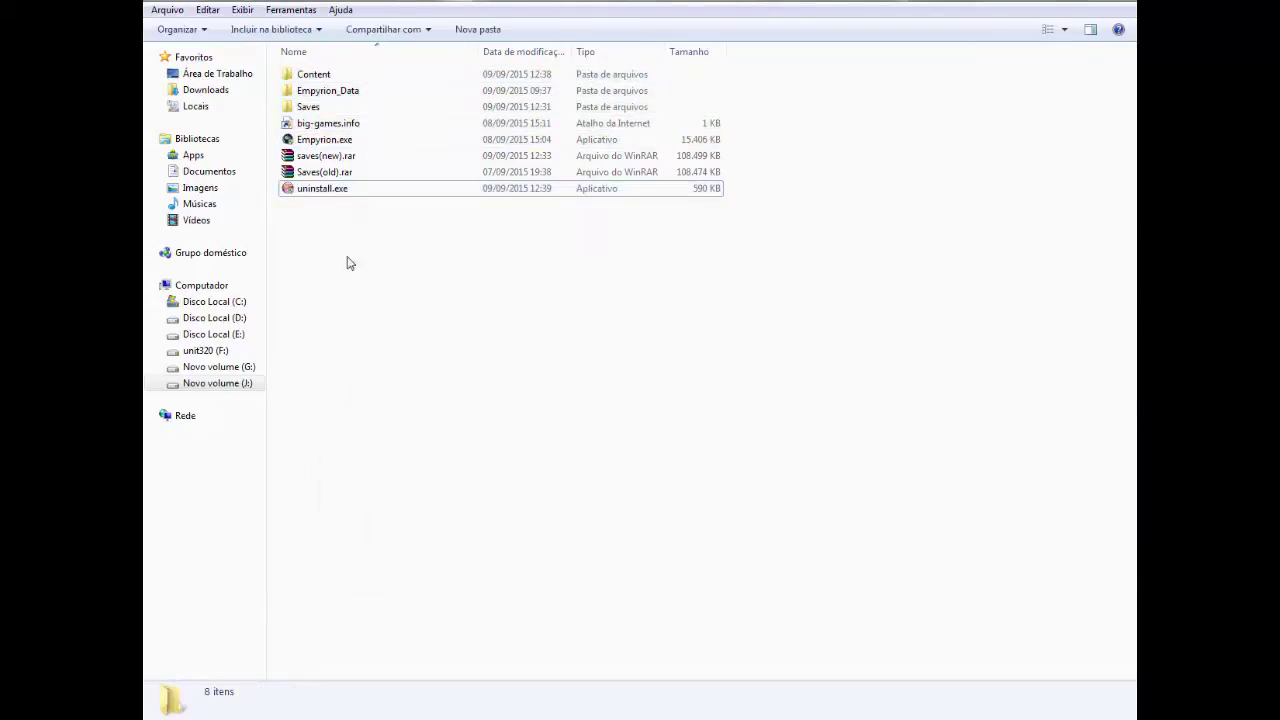
# Launch the game from Empyrion.exe and open the new game setup
pyautogui.click(323, 141)
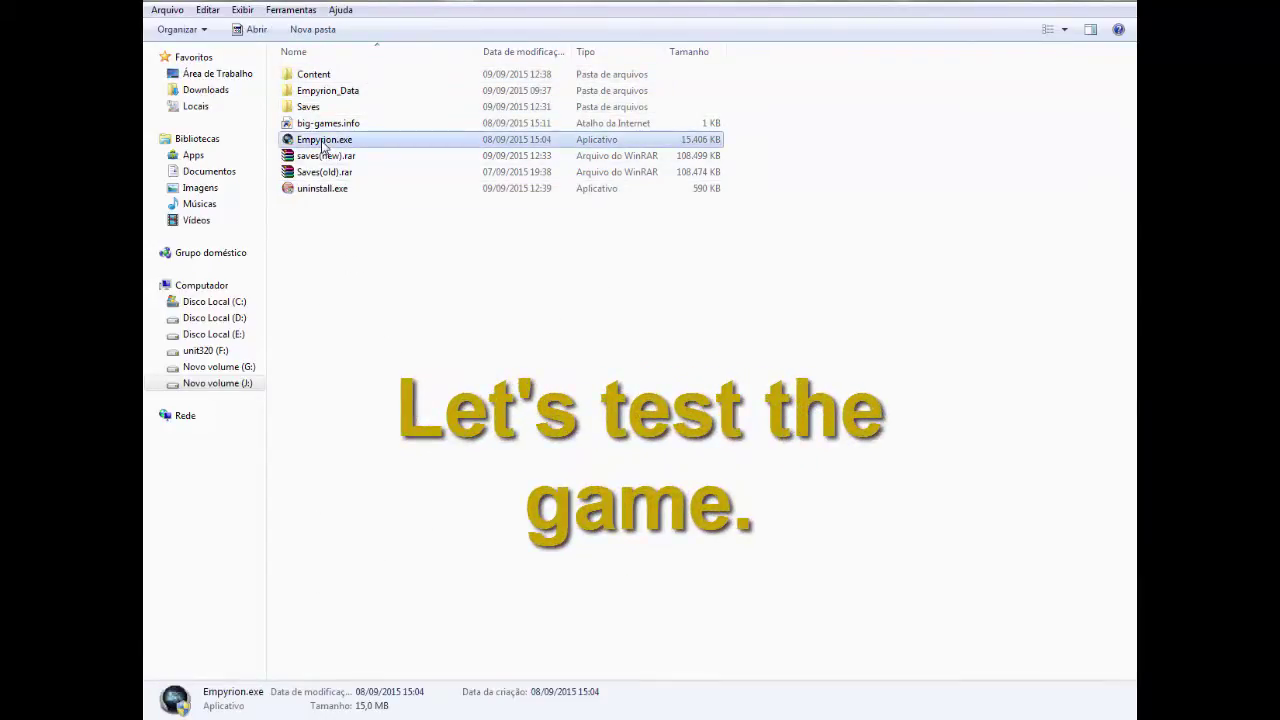
pyautogui.doubleClick(323, 141)
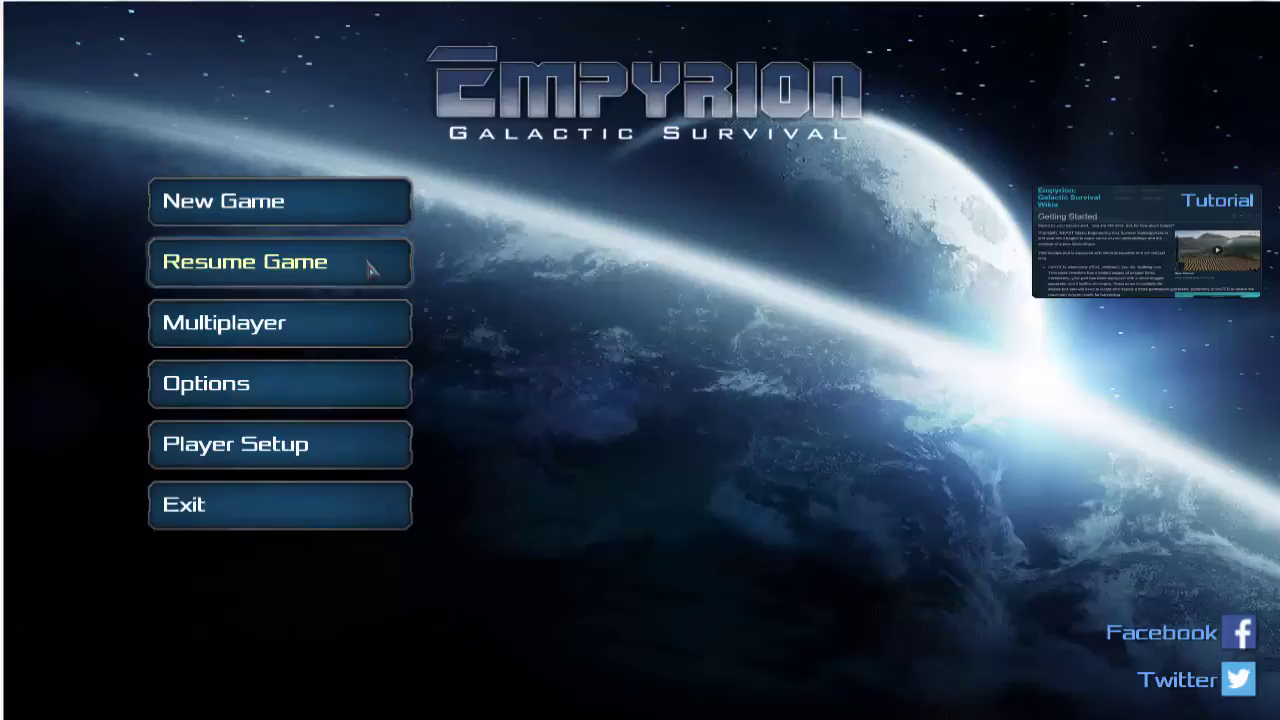
pyautogui.click(314, 211)
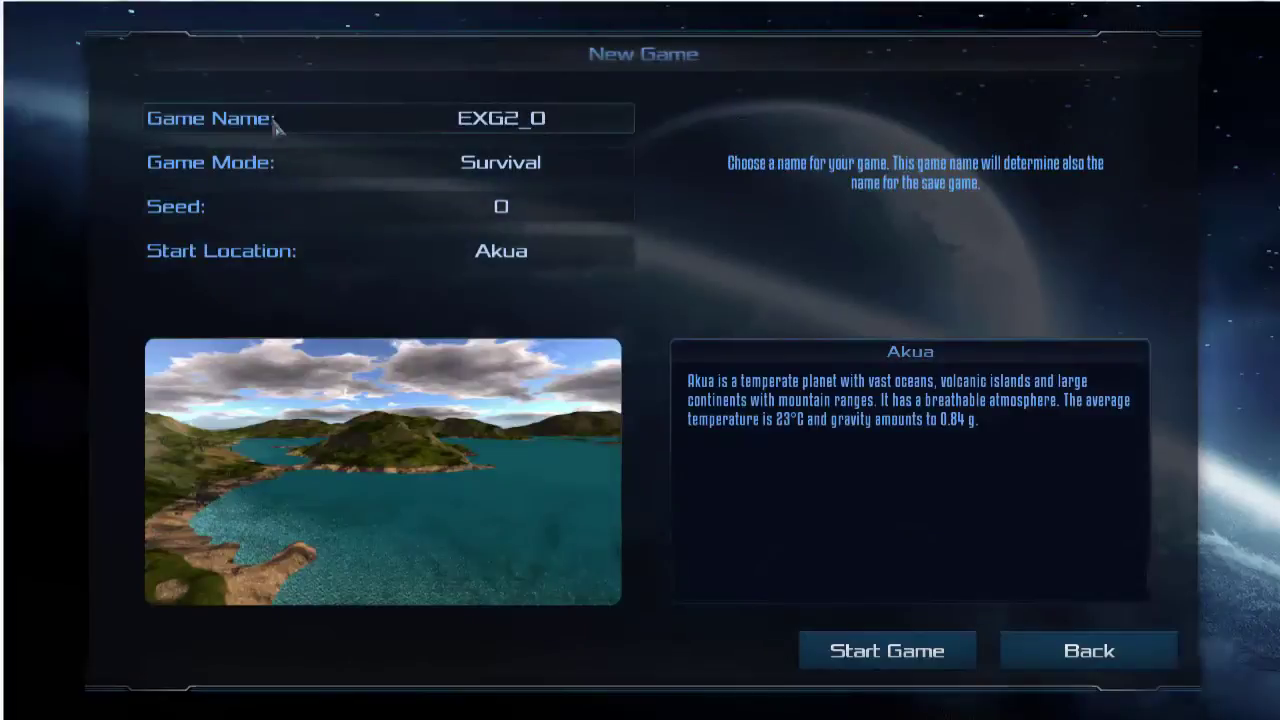
# Name the new game EXG7
pyautogui.click(535, 120)
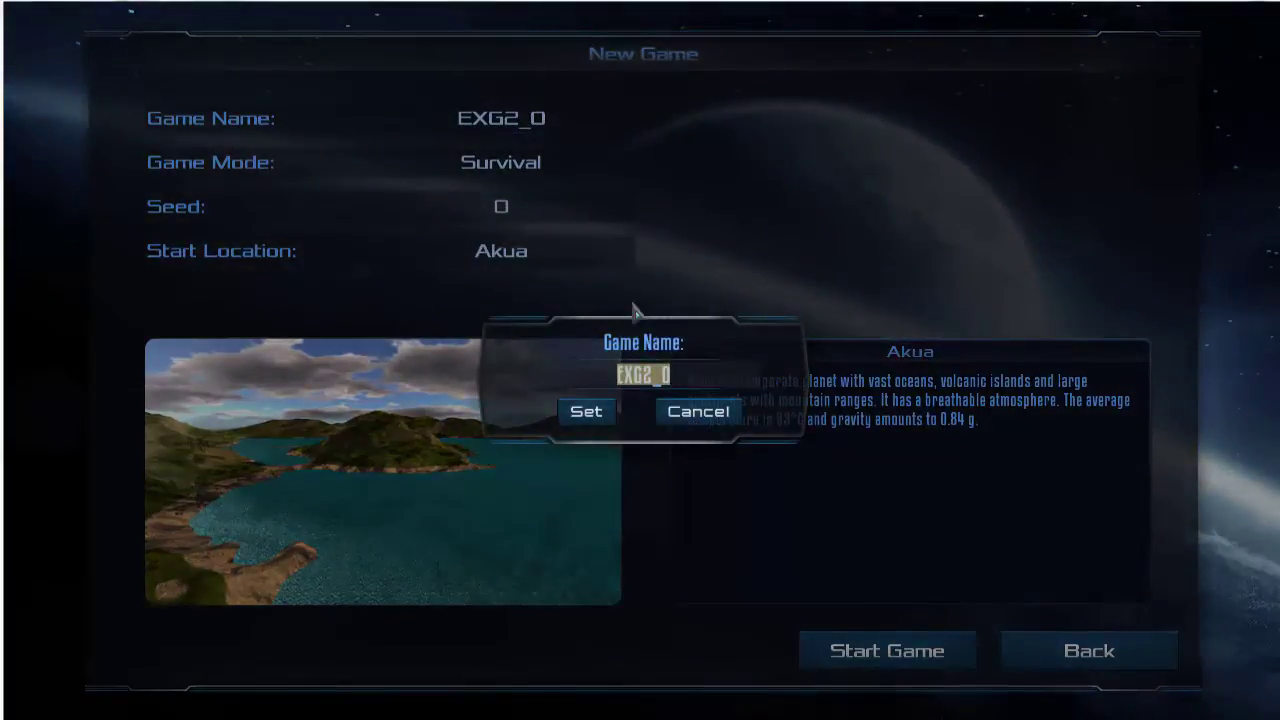
pyautogui.click(693, 382)
pyautogui.press('BackSpace')
pyautogui.press('BackSpace')
pyautogui.press('BackSpace')
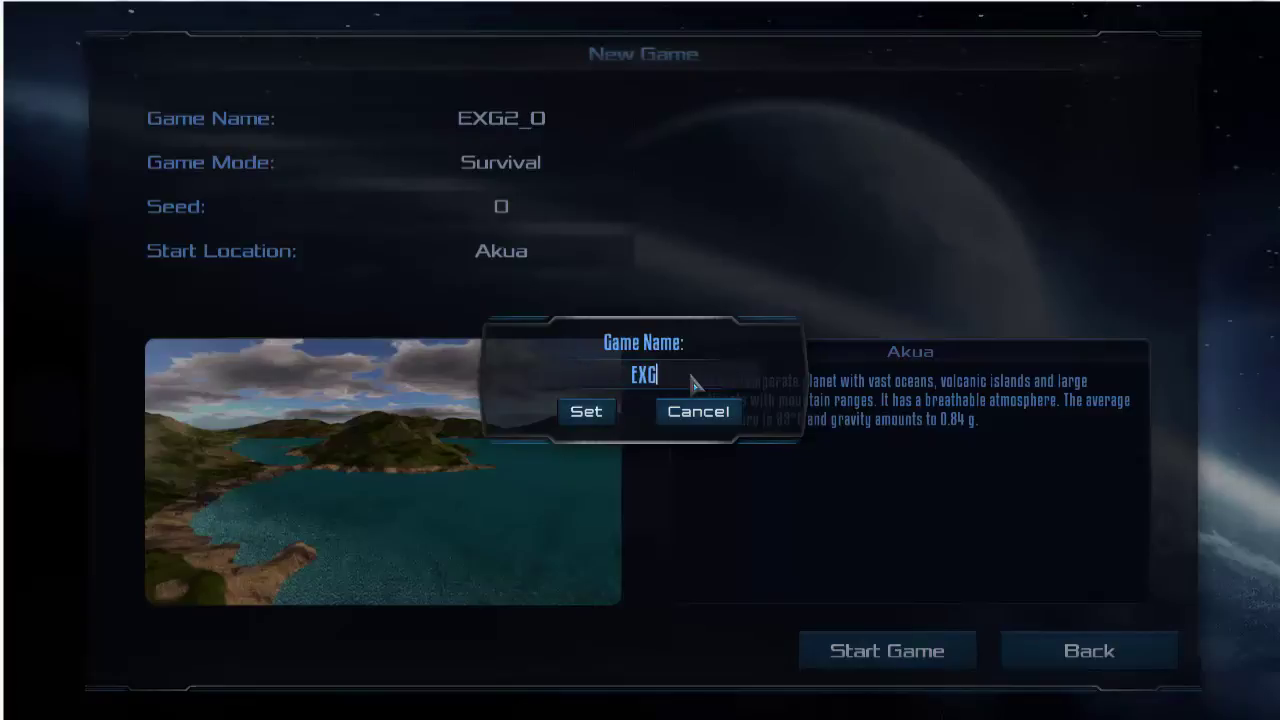
pyautogui.write('7')
pyautogui.click(609, 416)
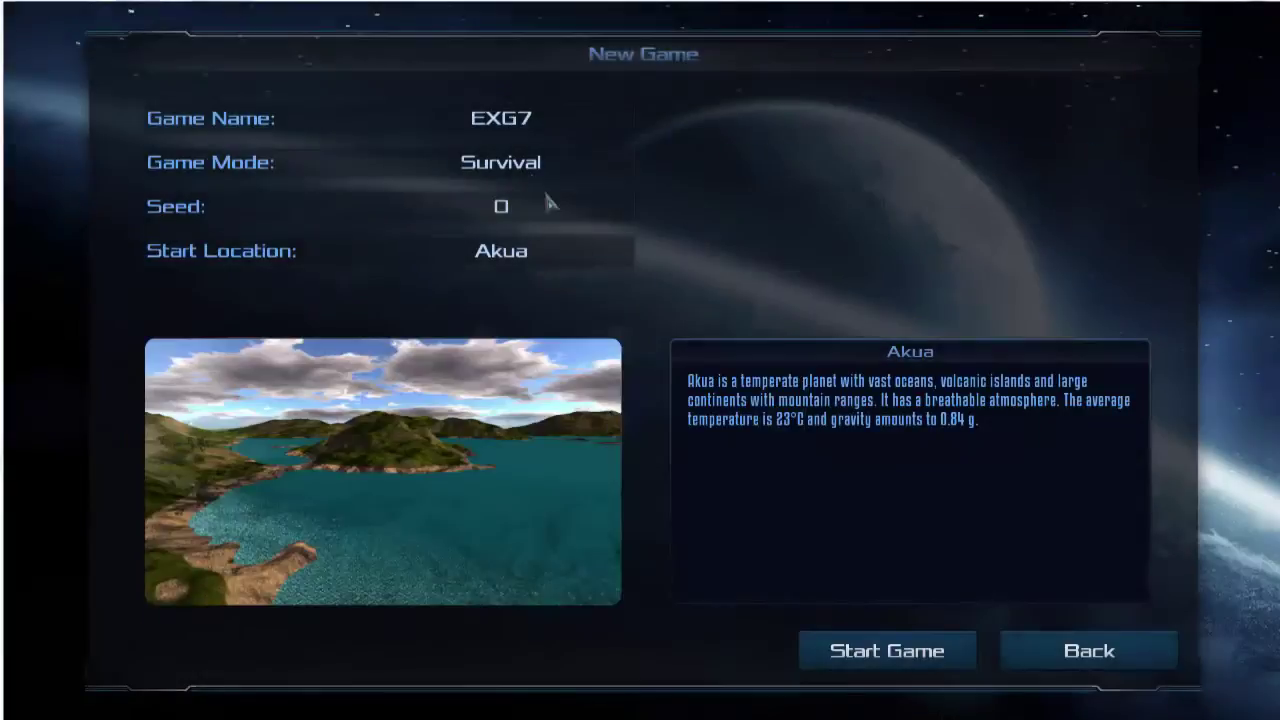
# Compare the Omicron and Akua start locations, keep Akua and start the game
pyautogui.click(518, 258)
pyautogui.click(518, 258)
pyautogui.click(518, 258)
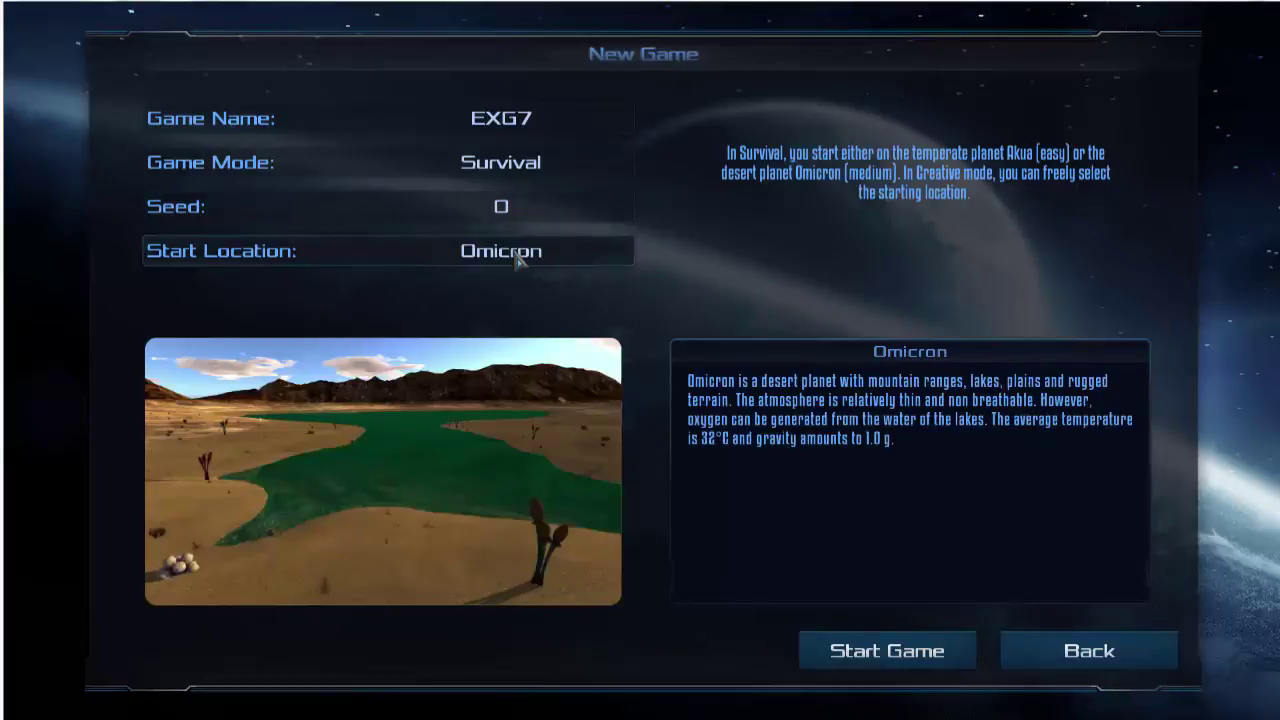
pyautogui.click(518, 258)
pyautogui.click(518, 258)
pyautogui.click(518, 258)
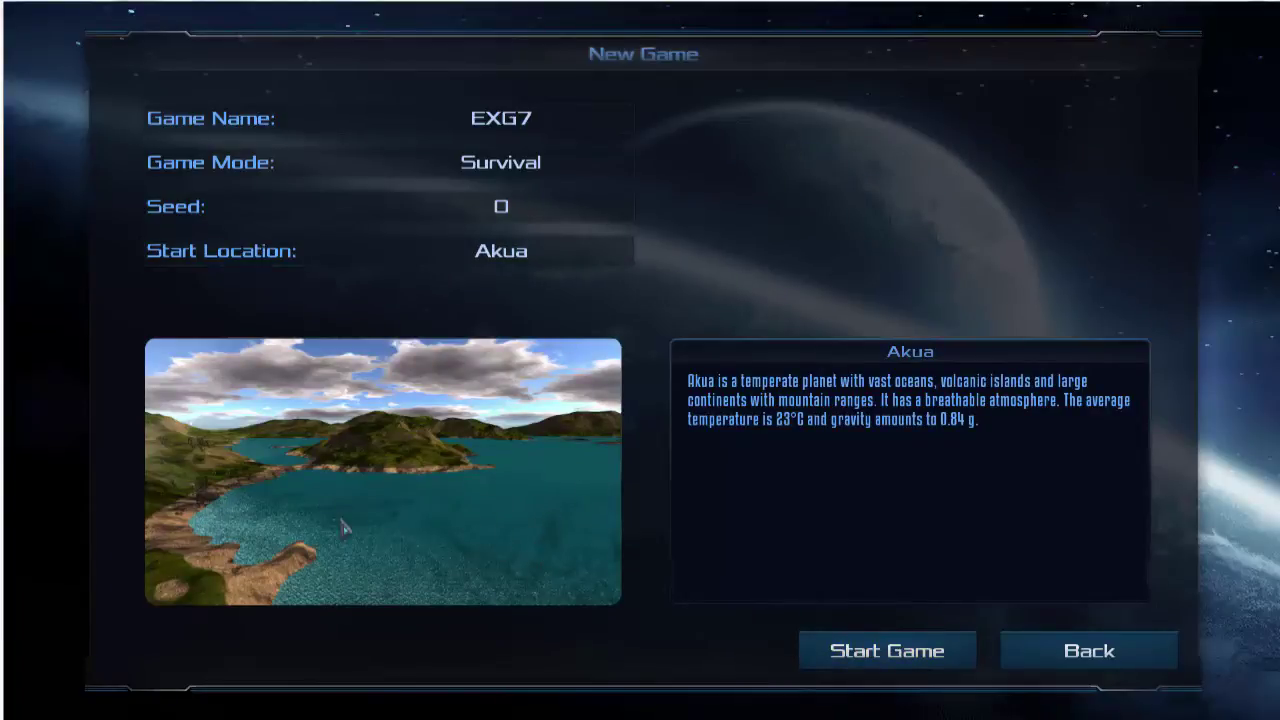
pyautogui.click(886, 650)
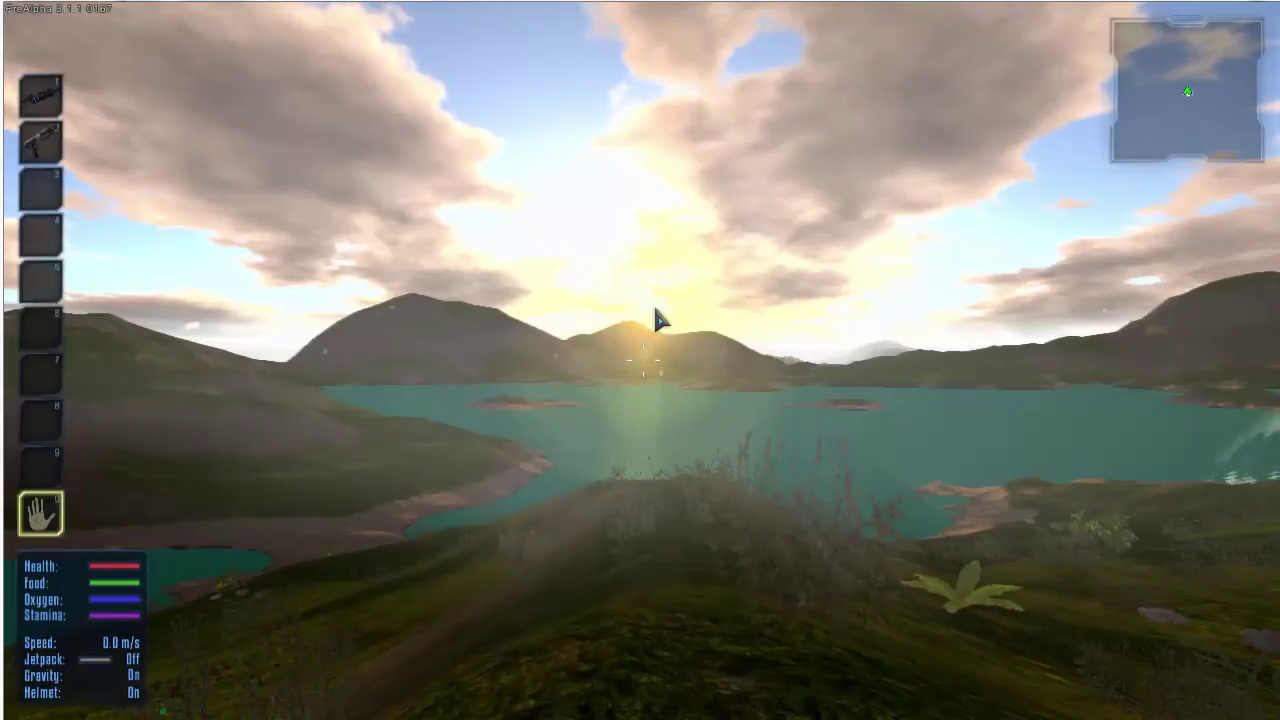
# Examine the audio settings and the list of video resolutions in the in-game options
pyautogui.press('Escape')
pyautogui.click(88, 38)
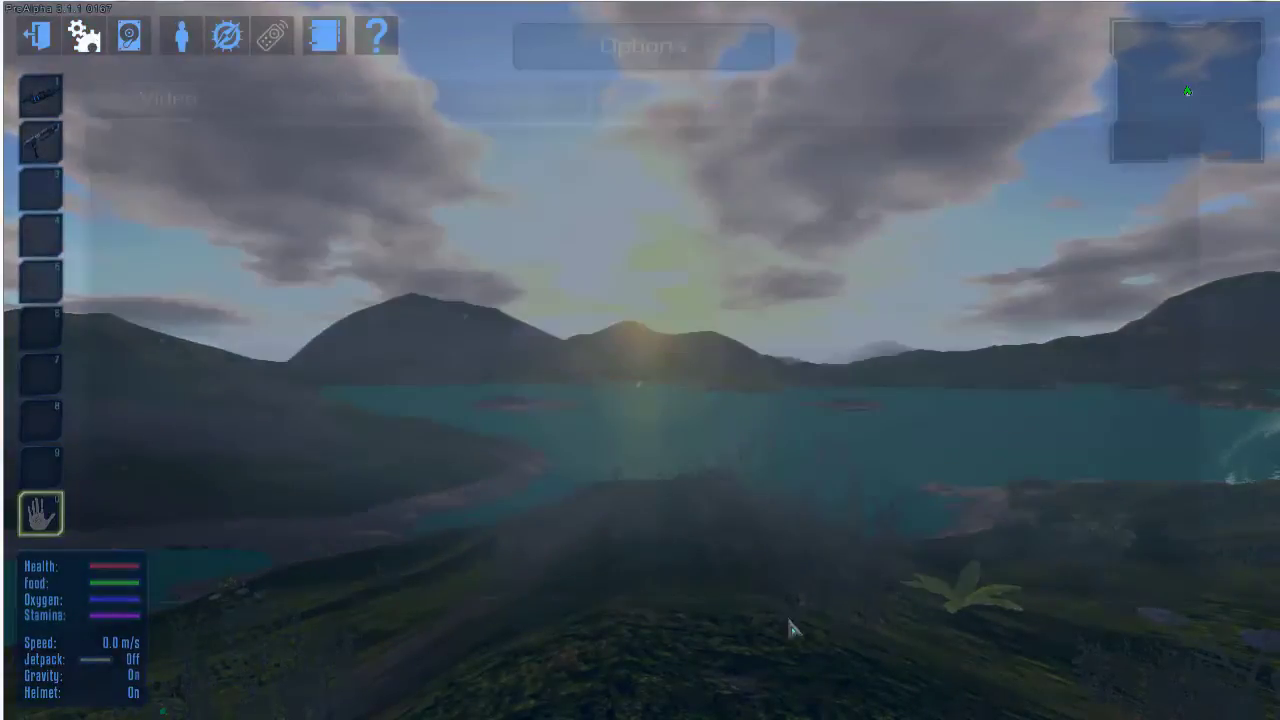
pyautogui.click(323, 112)
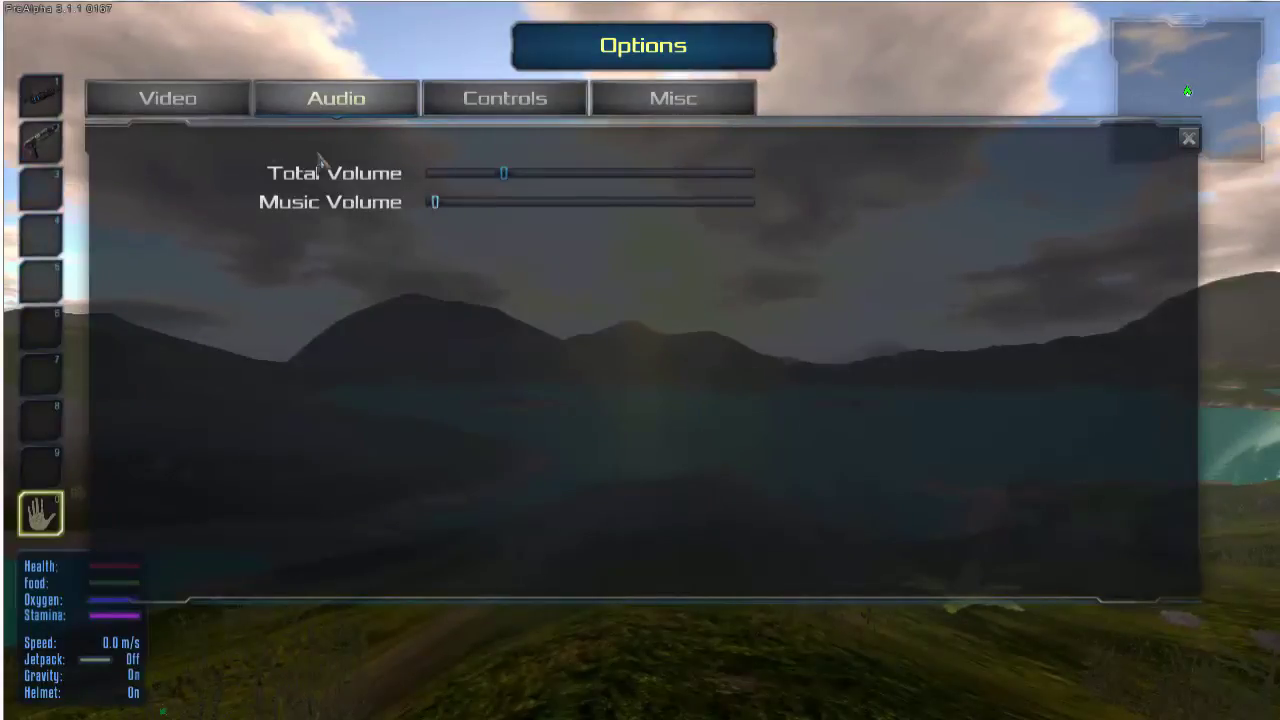
pyautogui.click(210, 108)
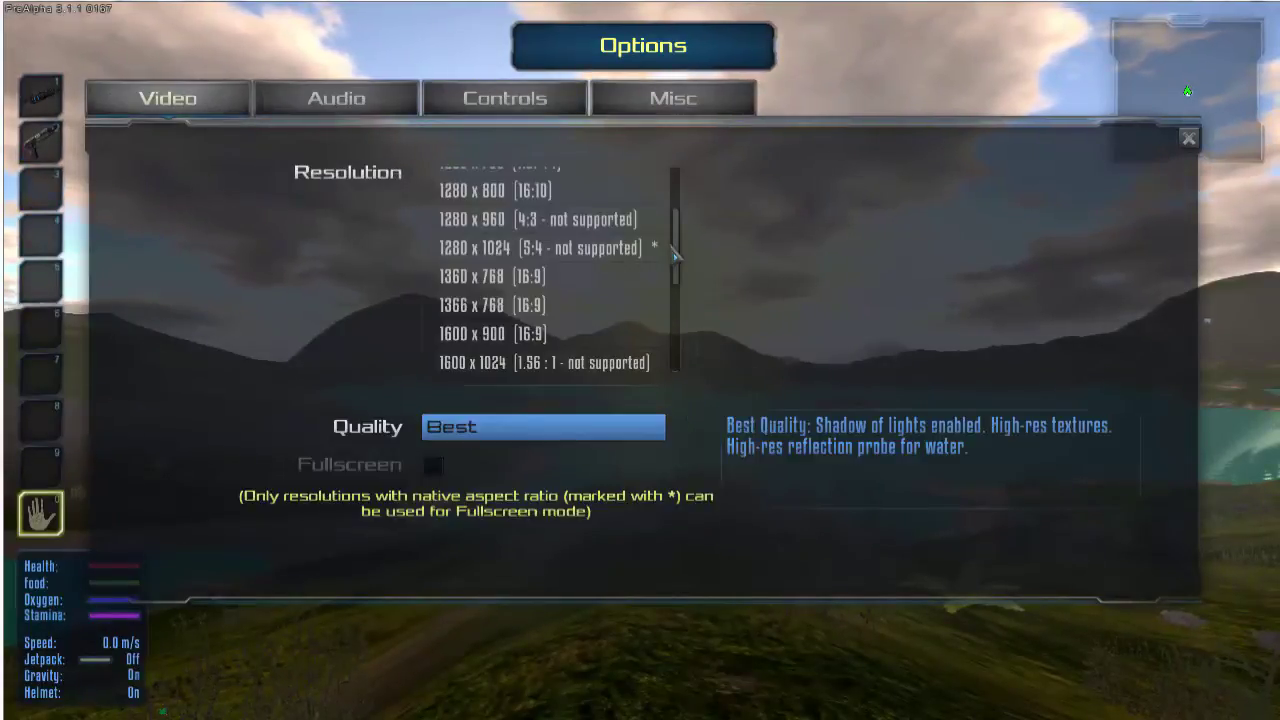
pyautogui.scroll(4, 681, 258)
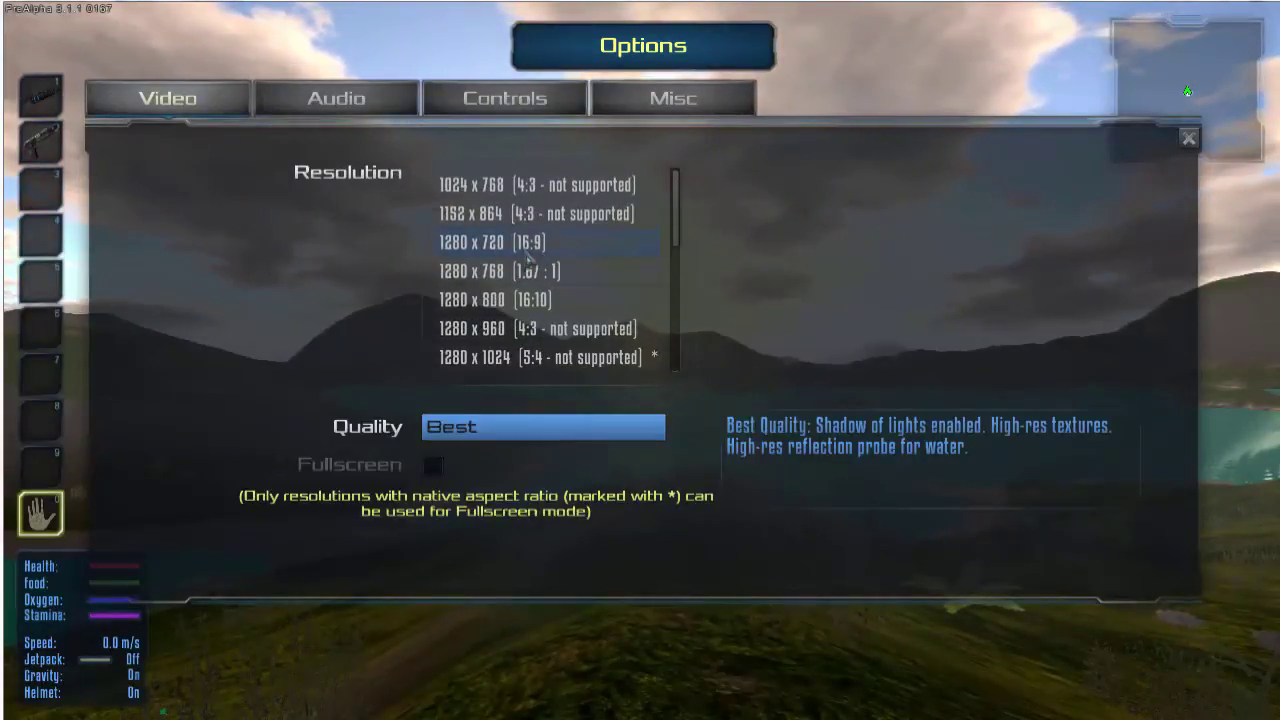
pyautogui.press('Escape')
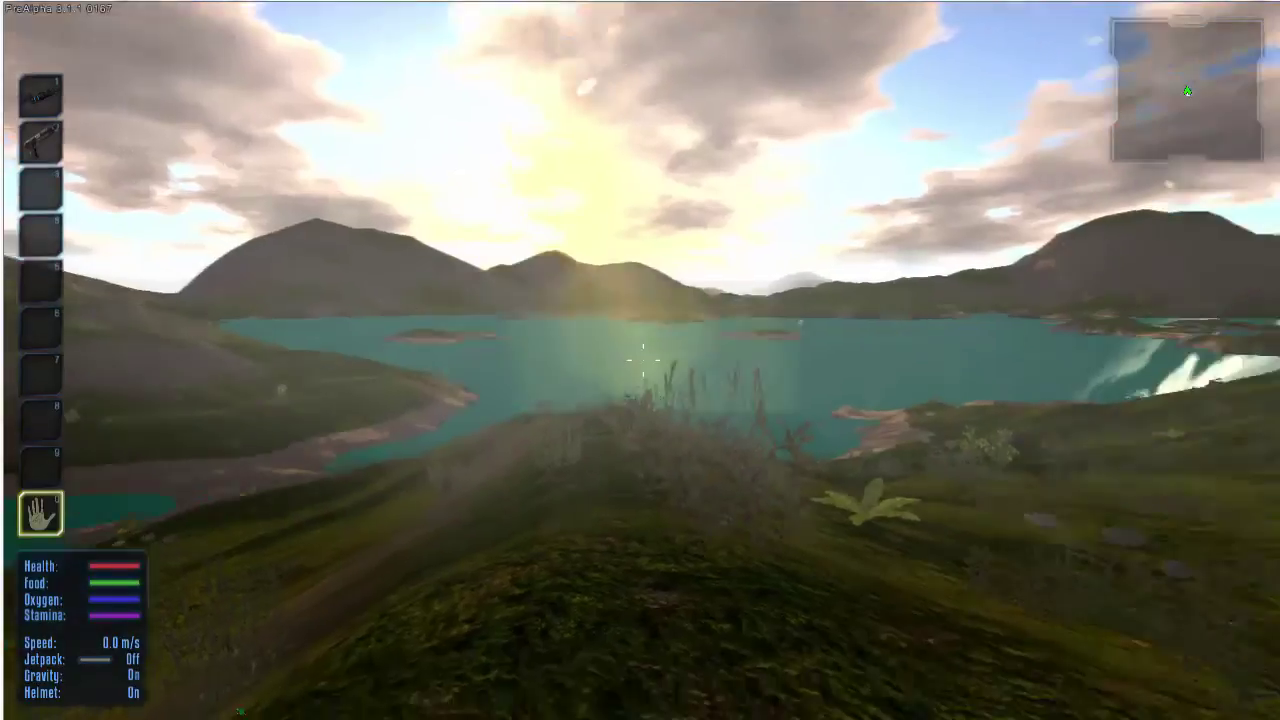
# Walk across the grass to Escape Pod IX
pyautogui.press('w')
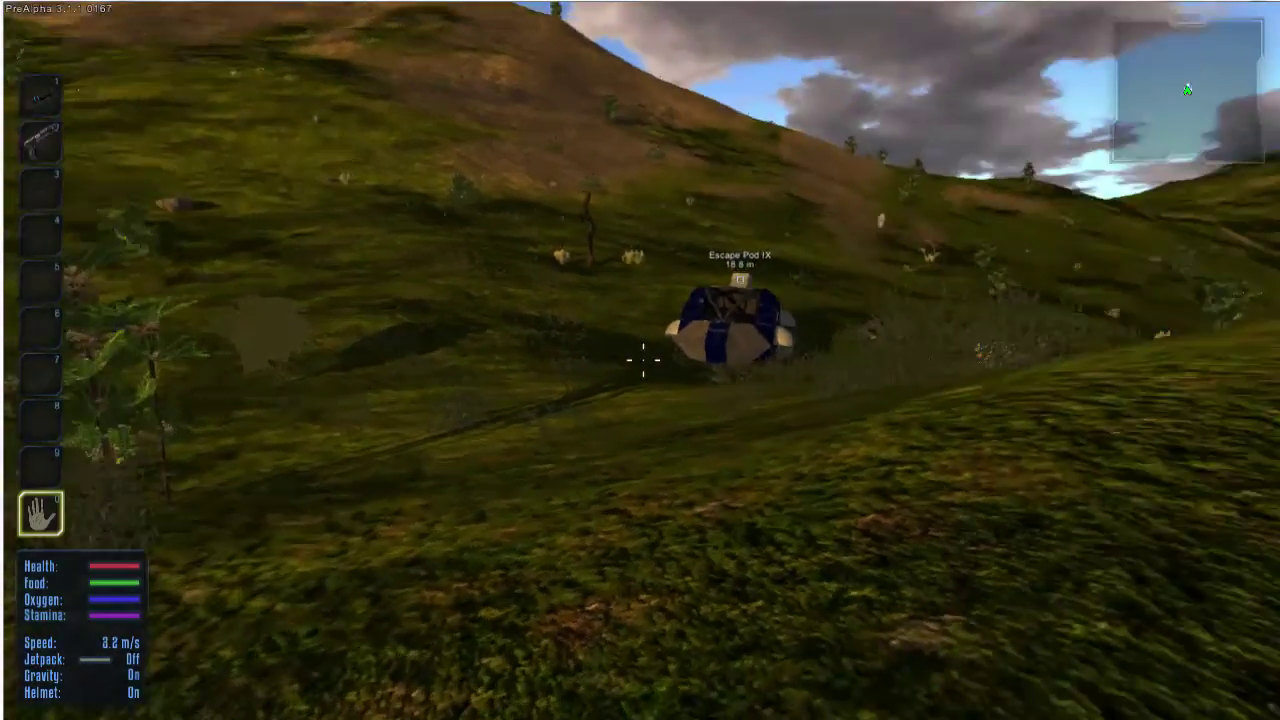
pyautogui.press('w')
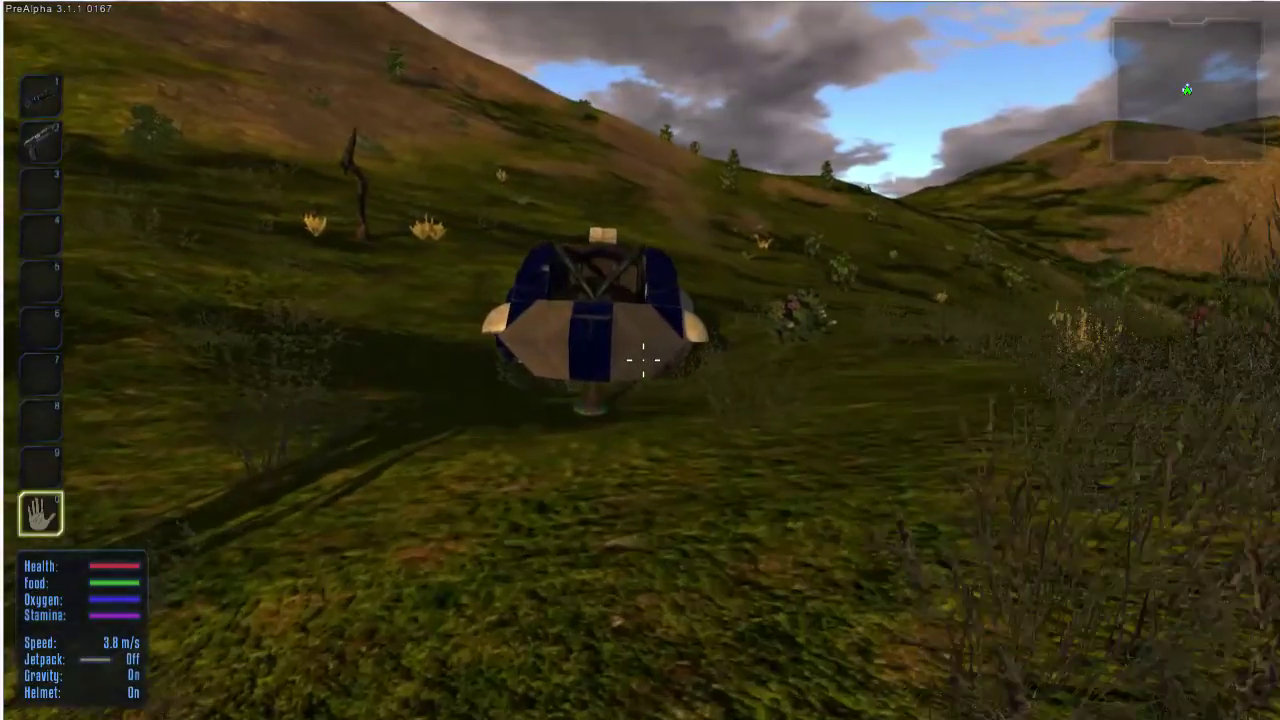
pyautogui.press('w')
# Equip the drill and walk around the escape pod to inspect its exterior
pyautogui.scroll(7, 640, 360)
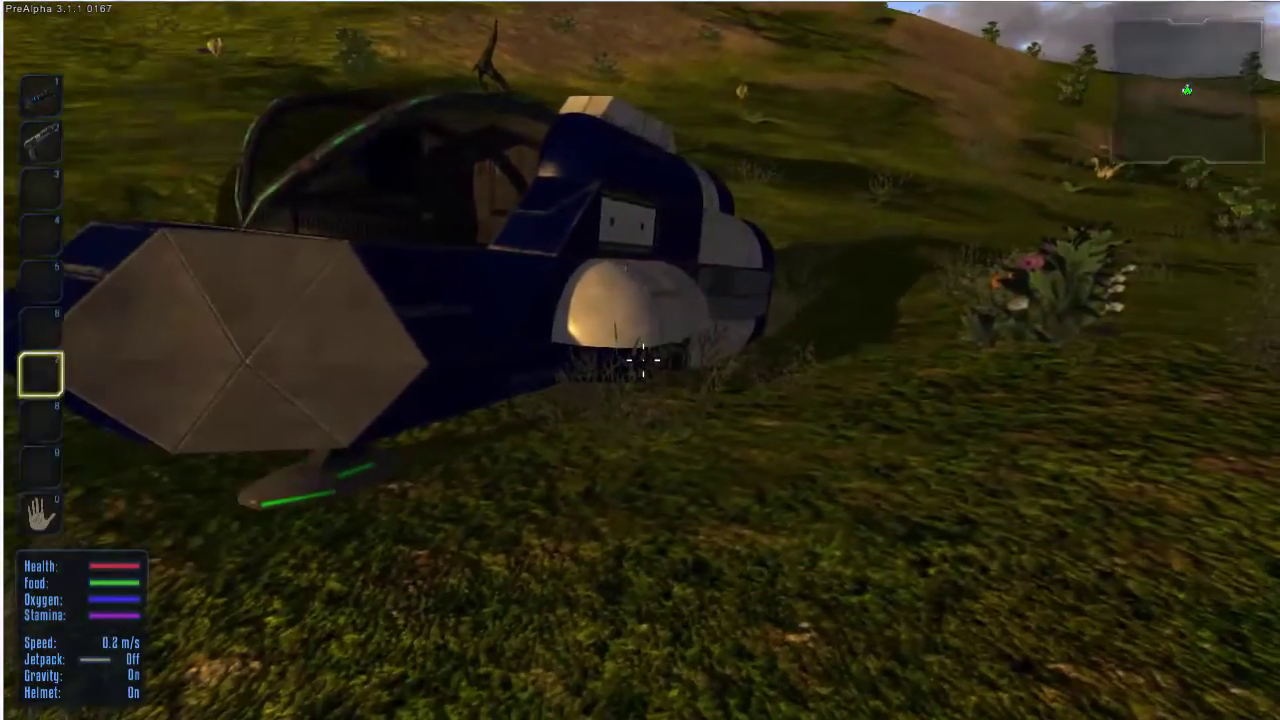
pyautogui.scroll(2, 640, 360)
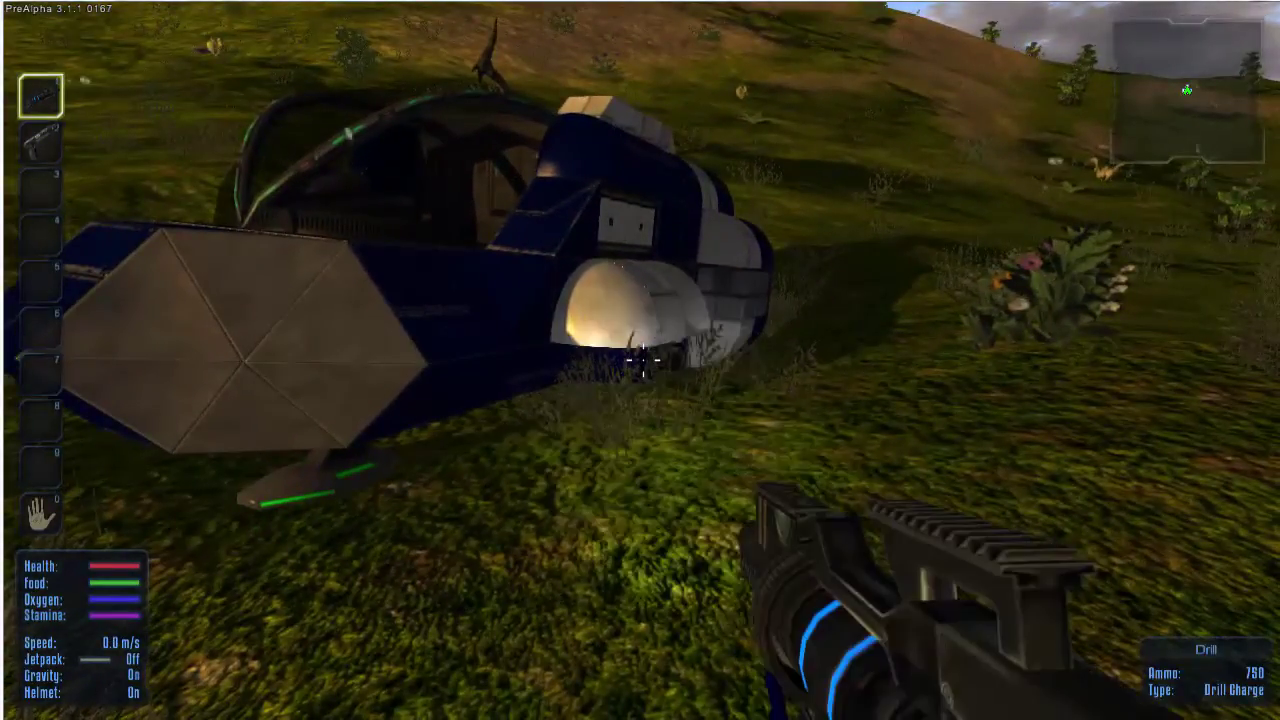
pyautogui.press('w')
pyautogui.press('w')
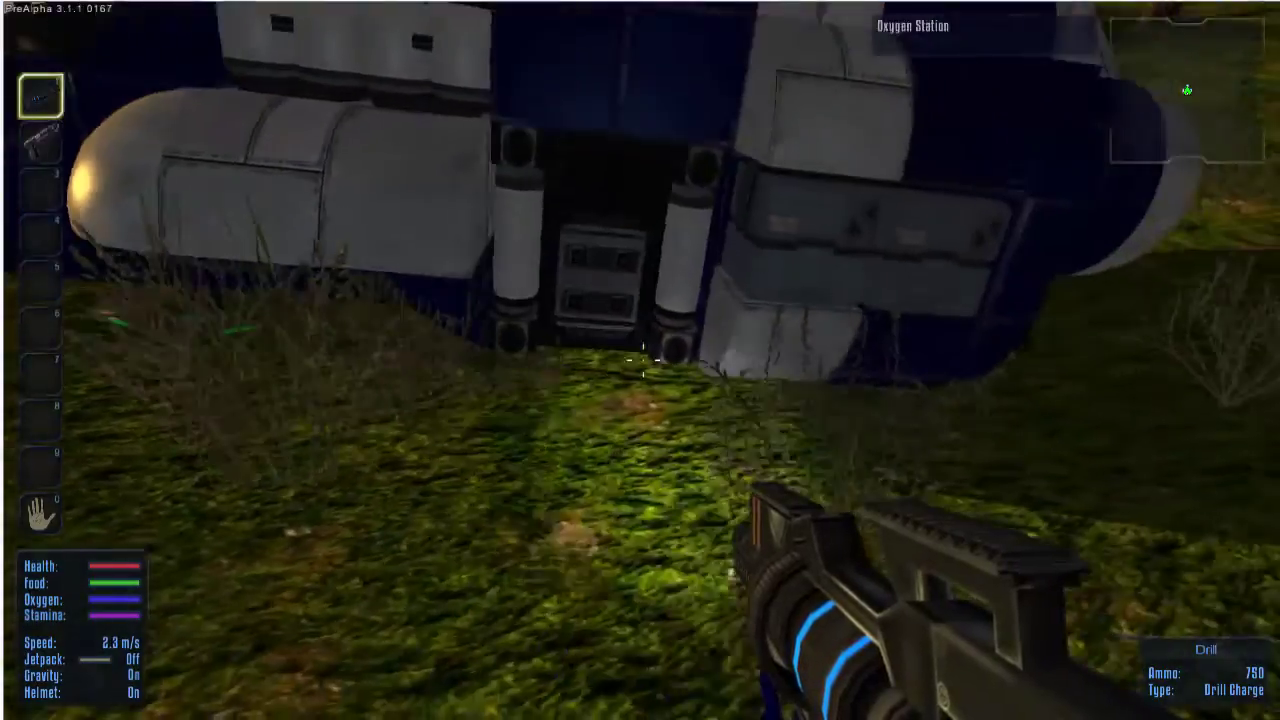
pyautogui.press('s')
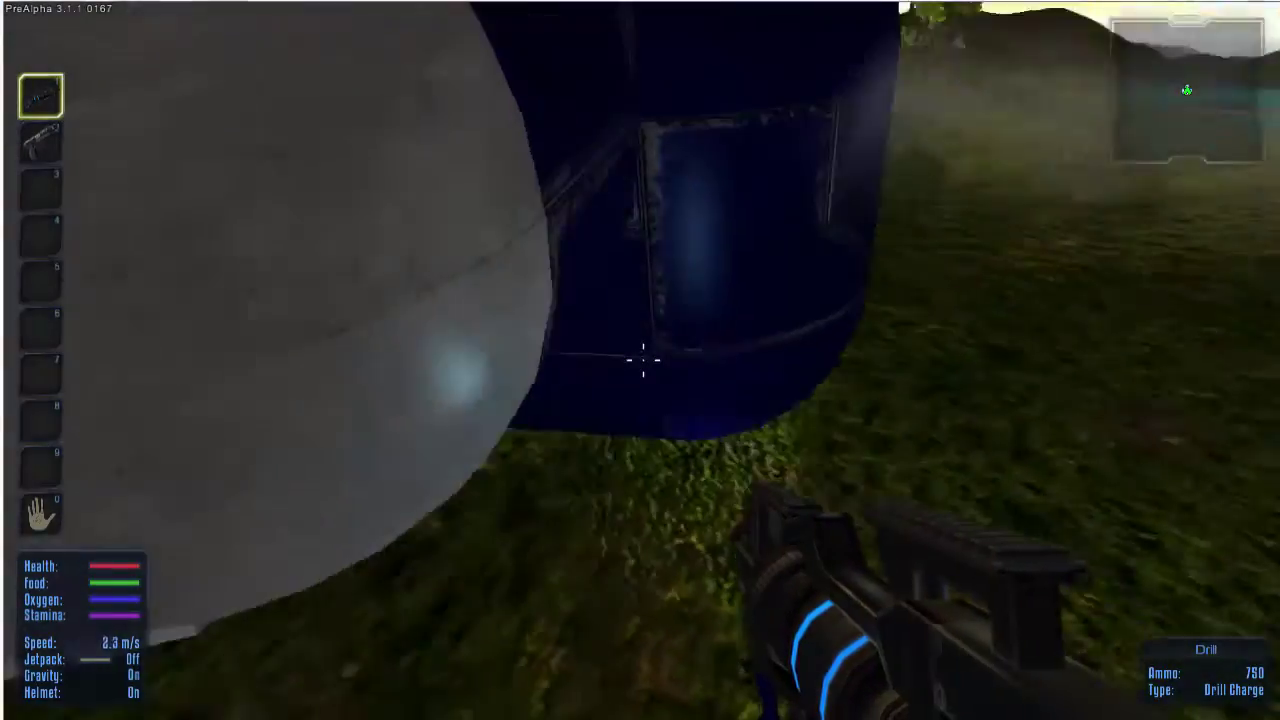
pyautogui.press('w')
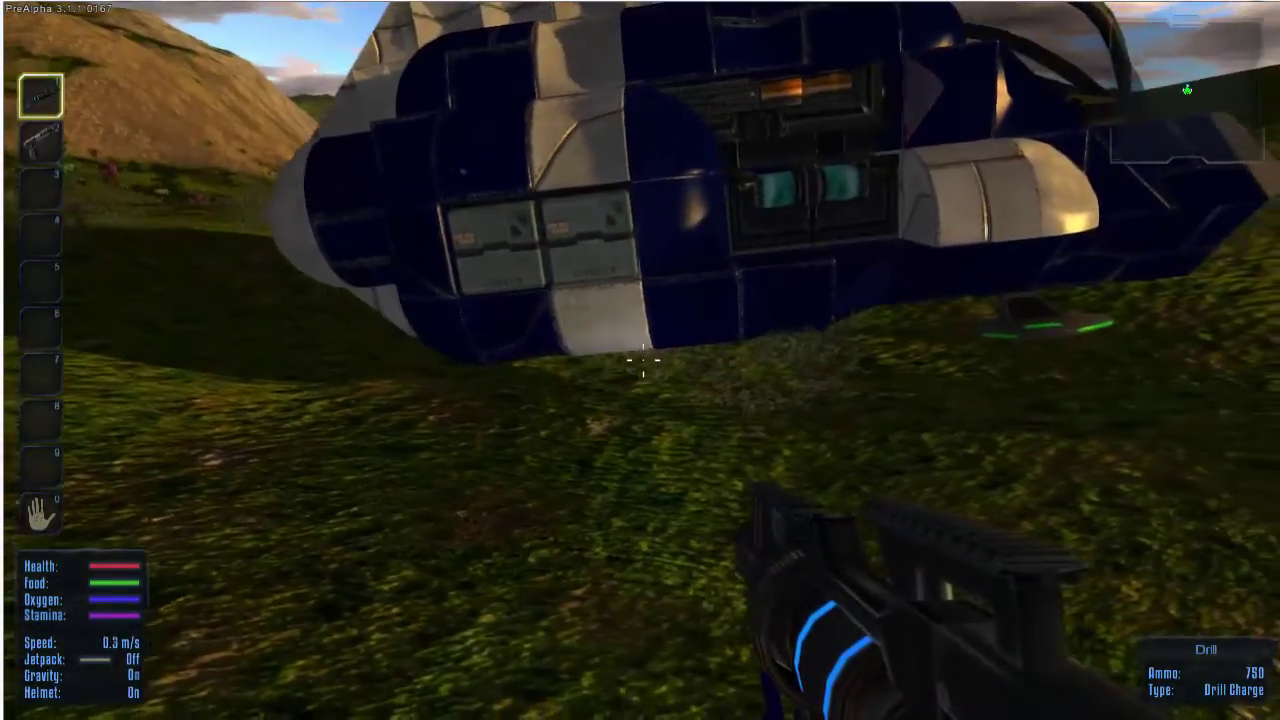